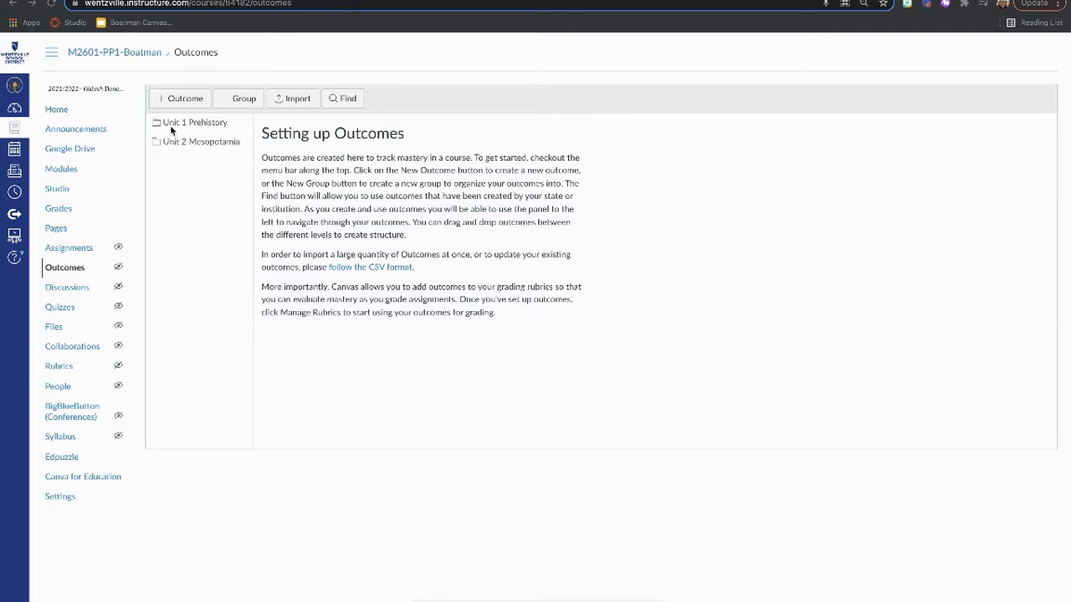
Create an outcome group named "Unit 3 Egypt" and save it.
{"action": "left_click", "coordinate": [240, 100]}
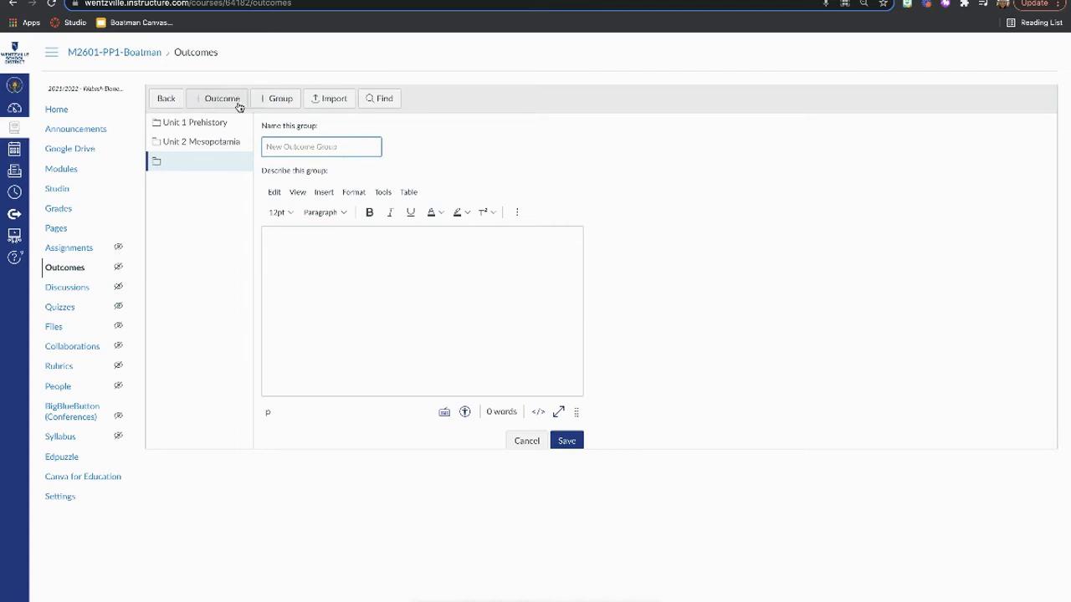
{"action": "type", "text": "Unit 3 Egypt"}
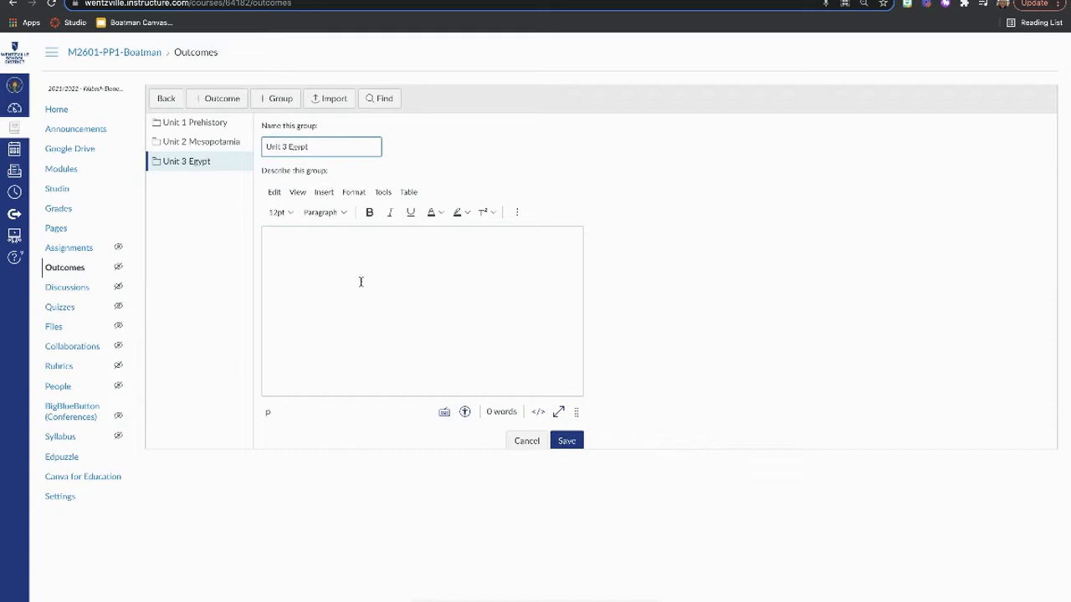
{"action": "left_click", "coordinate": [568, 442]}
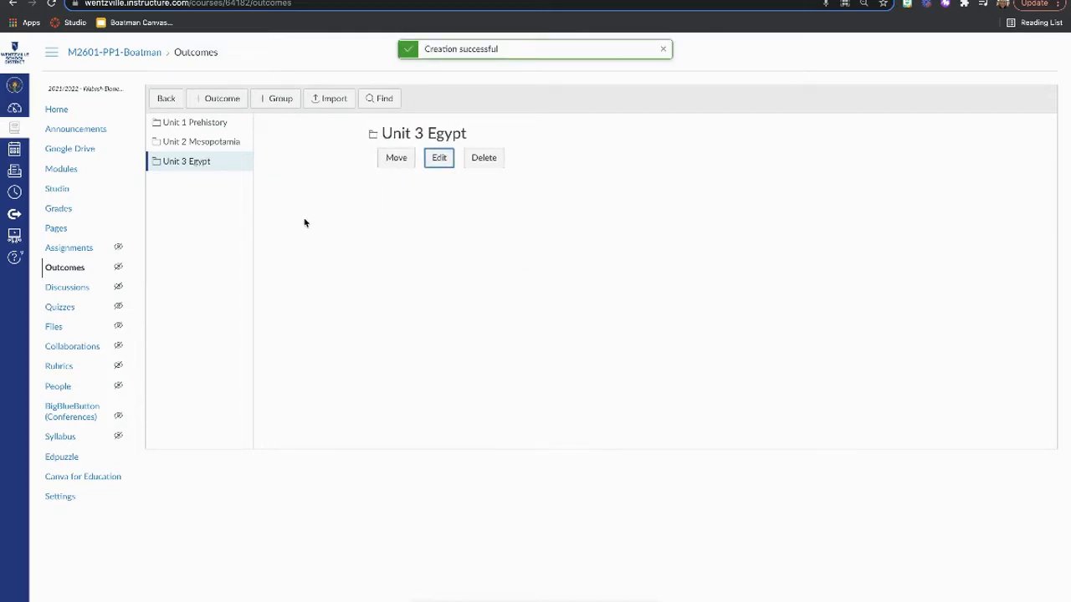
Start a new outcome inside the Unit 3 Egypt group.
{"action": "left_click", "coordinate": [198, 168]}
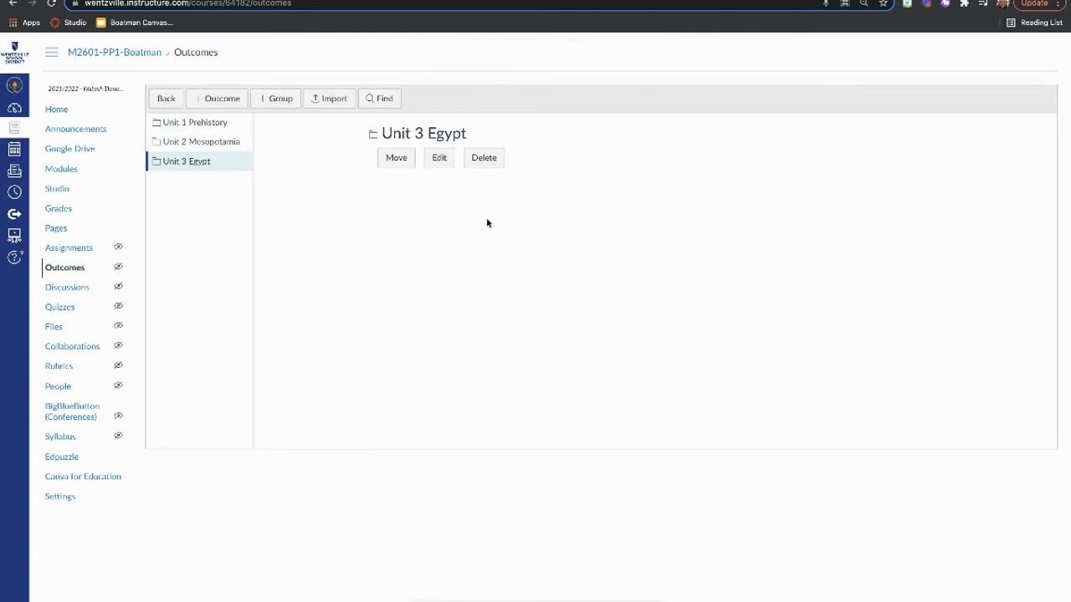
{"action": "left_click", "coordinate": [222, 100]}
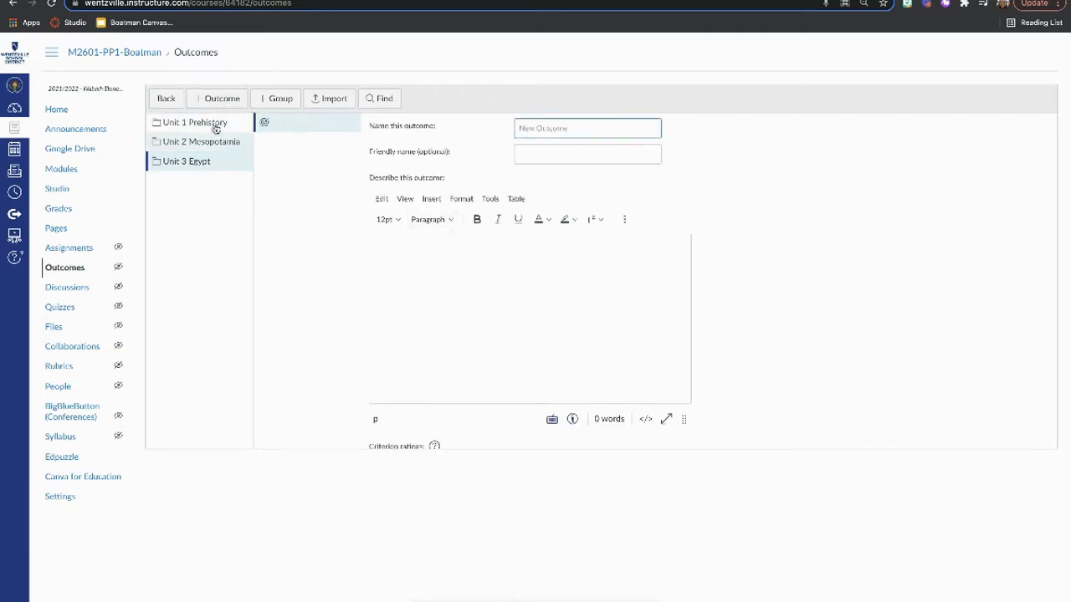
{"action": "left_click", "coordinate": [538, 154]}
{"action": "left_click", "coordinate": [490, 261]}
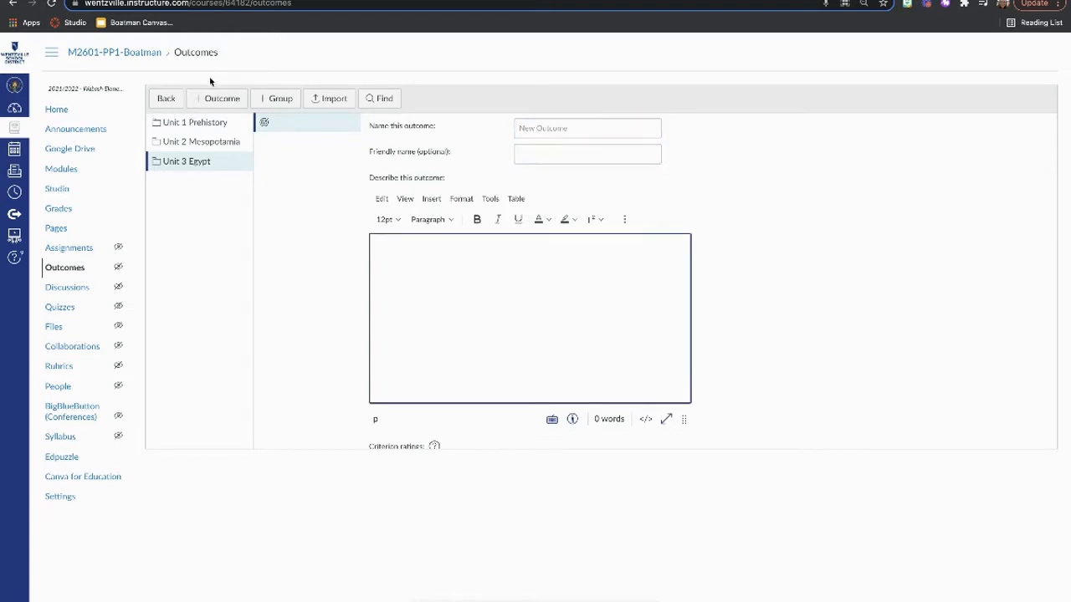
Switch to the Unit 3 Egypt Notebook Tab drawing and copy the goal "I can define delta, cataract, and irrigation.".
{"action": "left_click", "coordinate": [154, 1]}
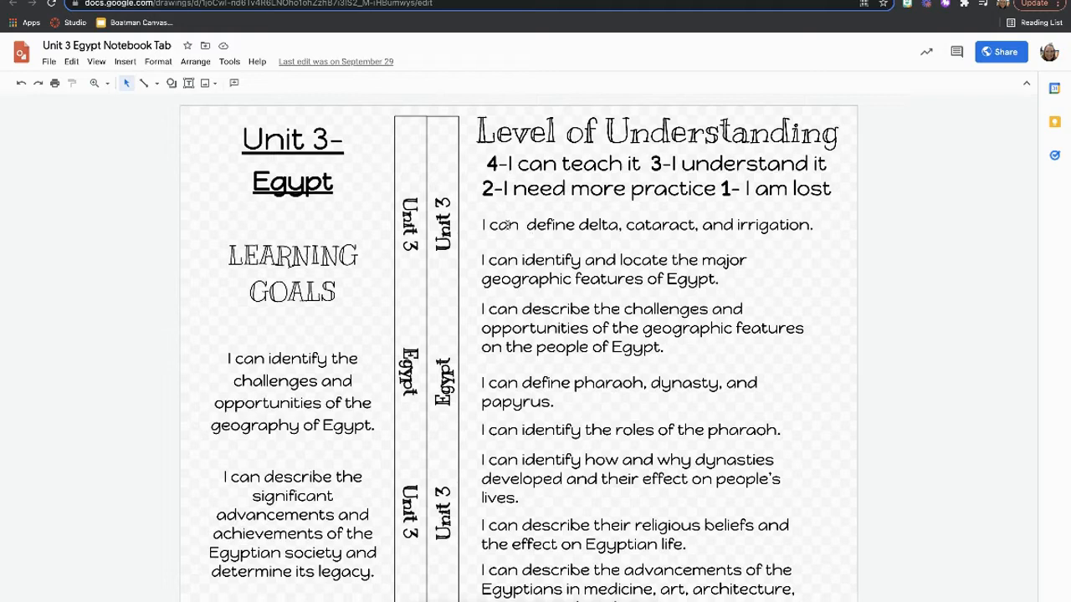
{"action": "left_click", "coordinate": [509, 225]}
{"action": "left_click_drag", "start_coordinate": [481, 225], "coordinate": [823, 241]}
{"action": "key", "text": "ctrl+c"}
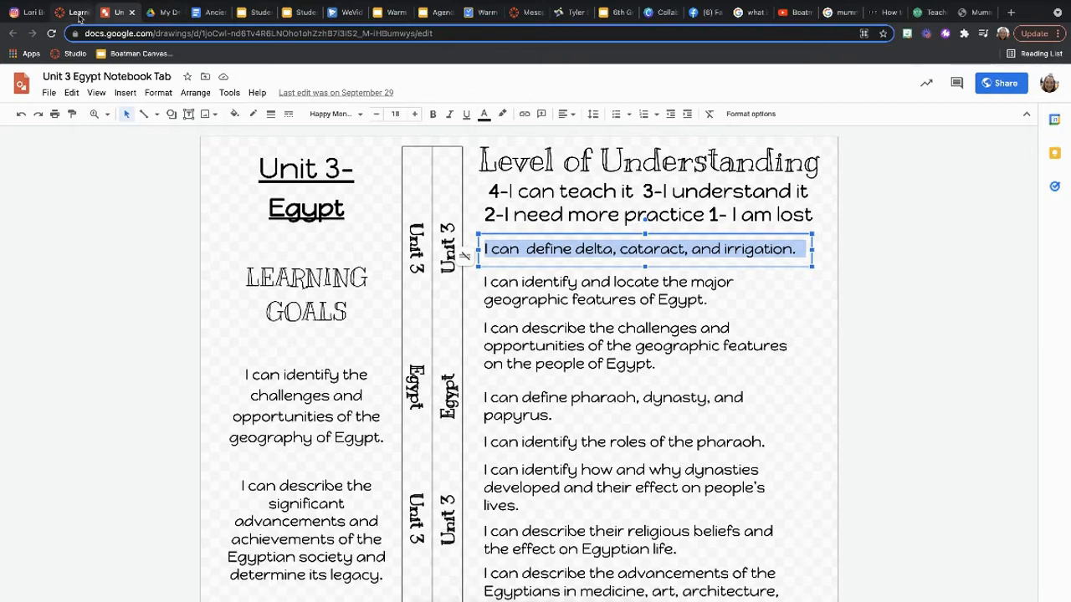
Switch back to Canvas and paste the copied goal as both the new outcome's name and its description.
{"action": "left_click", "coordinate": [80, 15]}
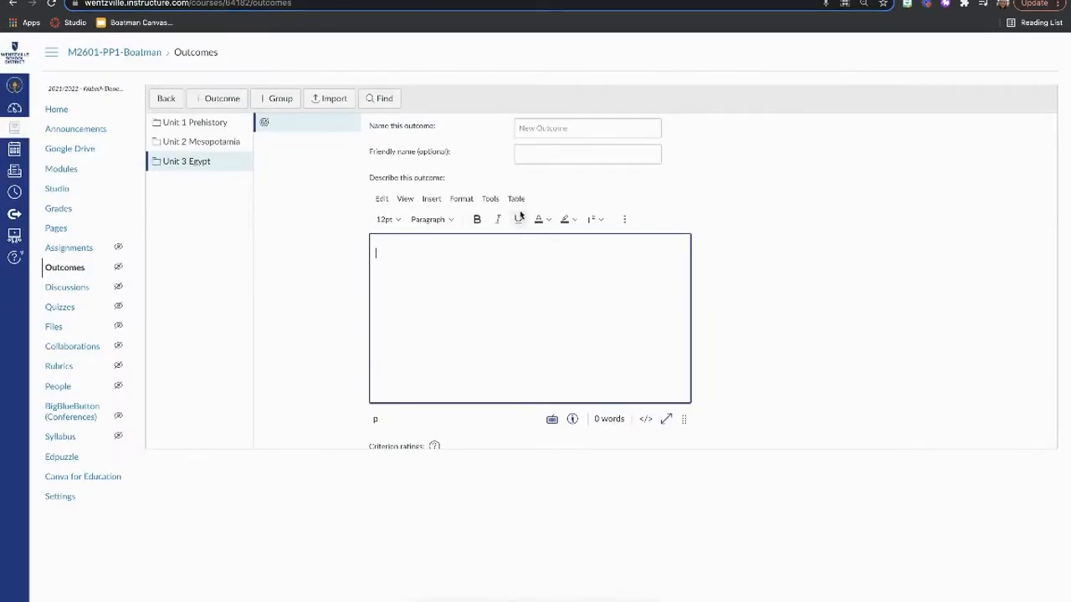
{"action": "left_click", "coordinate": [534, 131]}
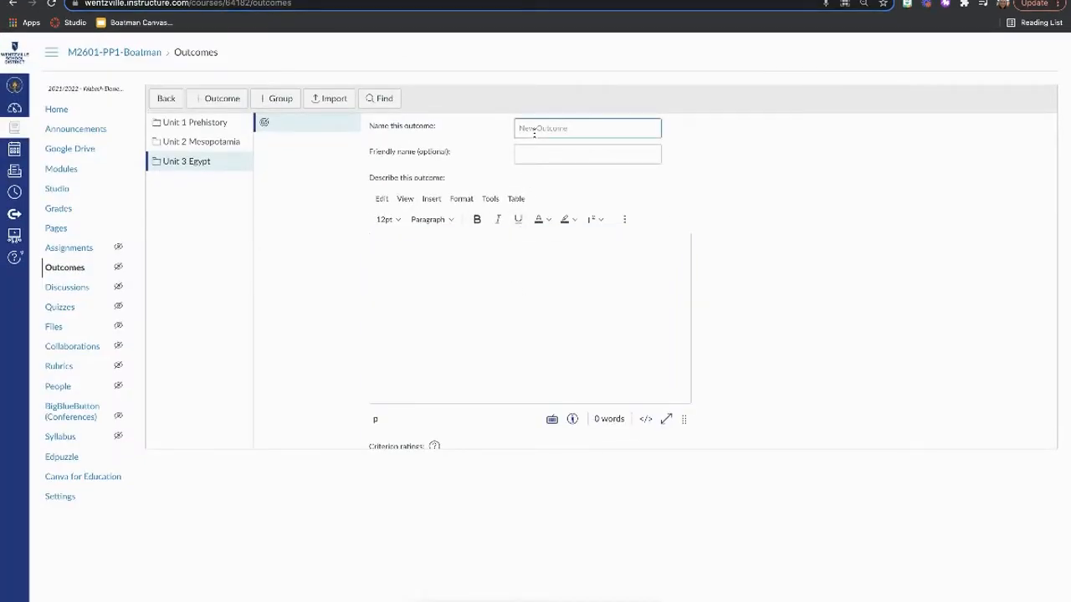
{"action": "key", "text": "ctrl+v"}
{"action": "left_click", "coordinate": [466, 263]}
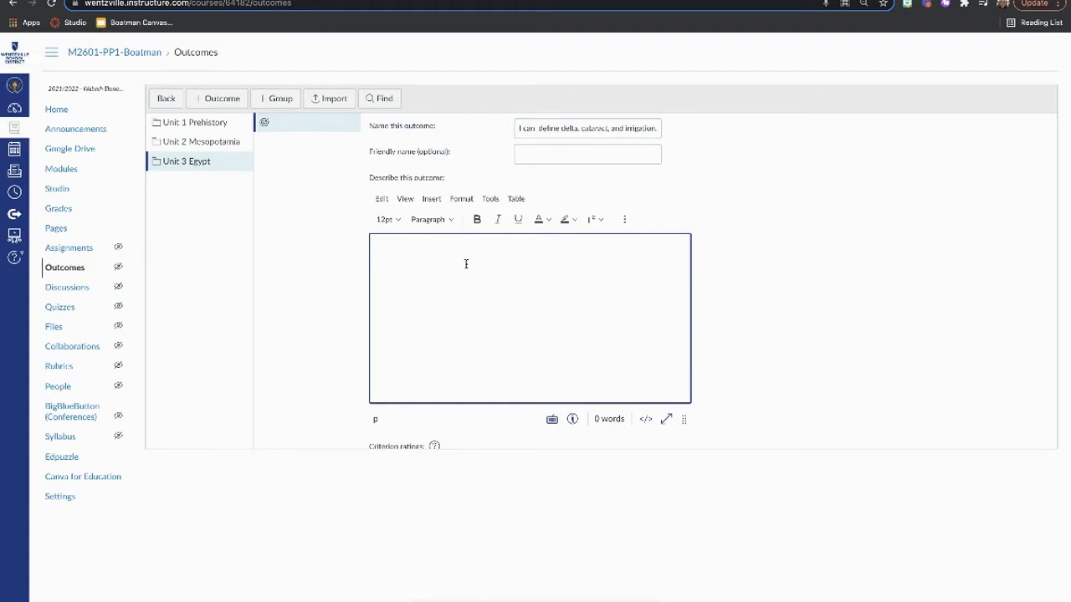
{"action": "key", "text": "ctrl+v"}
Insert a criterion rating titled "Beginning to Meet Expectations" between Meets Expectations and Does Not Meet Expectations.
{"action": "scroll", "coordinate": [533, 337], "scroll_direction": "down", "scroll_amount": 4}
{"action": "scroll", "coordinate": [533, 339], "scroll_direction": "up", "scroll_amount": 1}
{"action": "scroll", "coordinate": [534, 339], "scroll_direction": "down", "scroll_amount": 3}
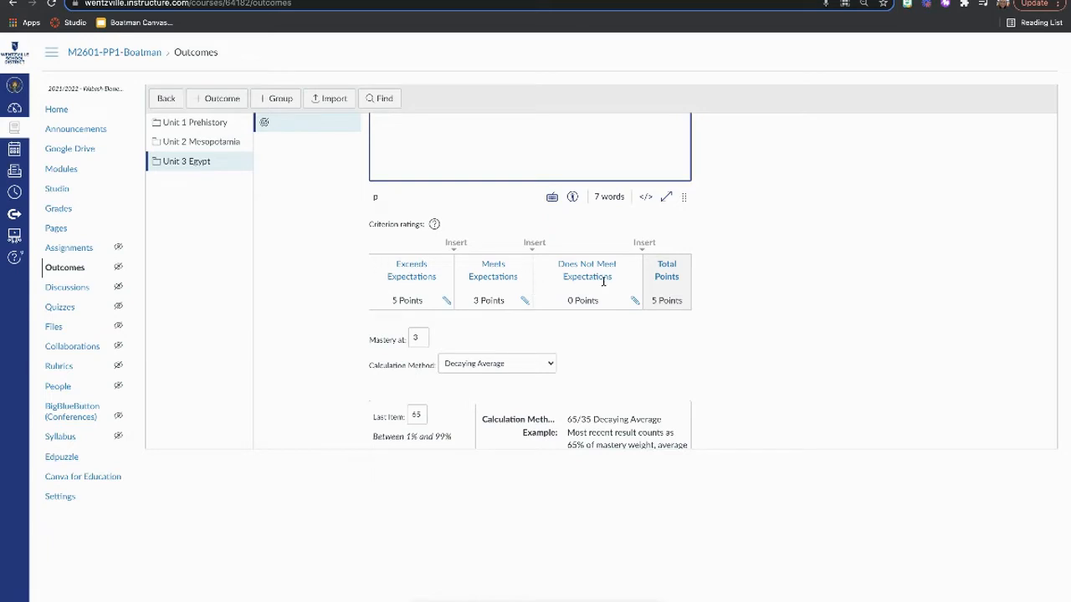
{"action": "left_click", "coordinate": [536, 248]}
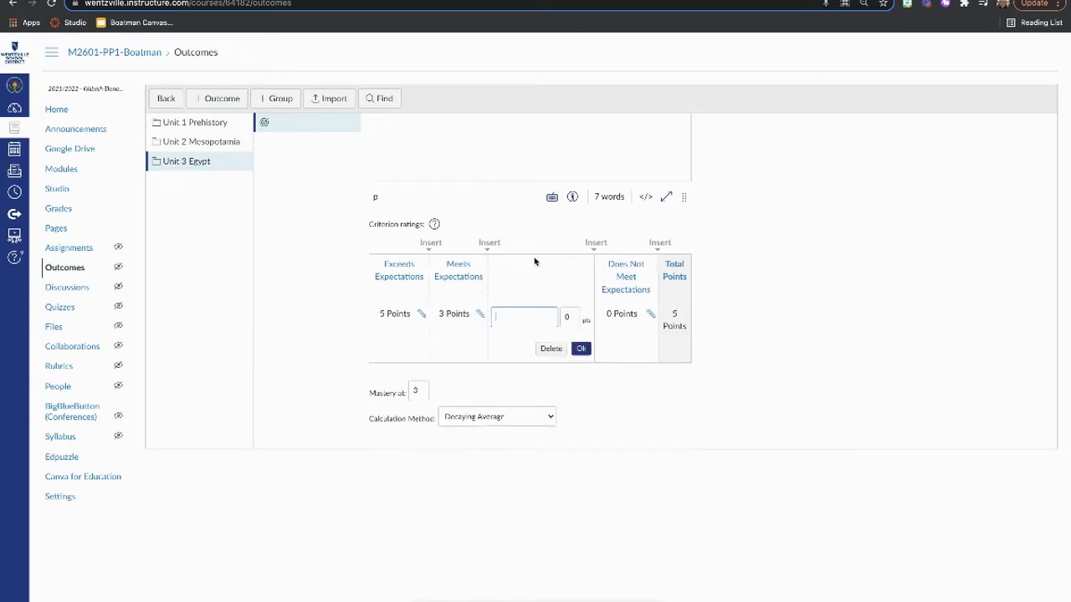
{"action": "left_click", "coordinate": [512, 322]}
{"action": "left_click", "coordinate": [564, 345]}
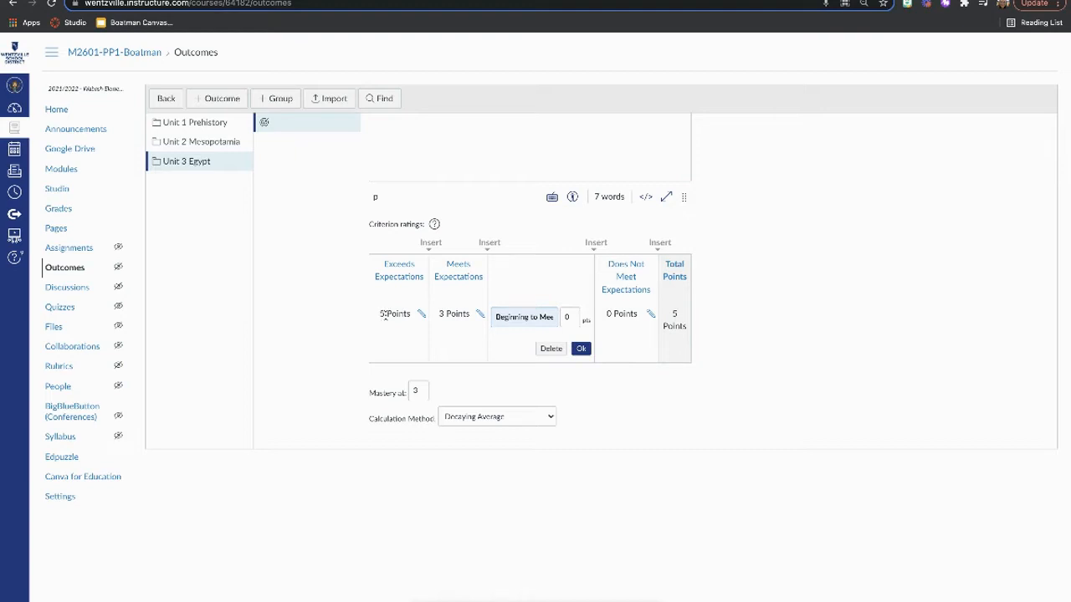
Set the rating points to 4 for Exceeds, 2 for Beginning to Meet and 1 for Does Not Meet Expectations, and apply them.
{"action": "left_click", "coordinate": [419, 316]}
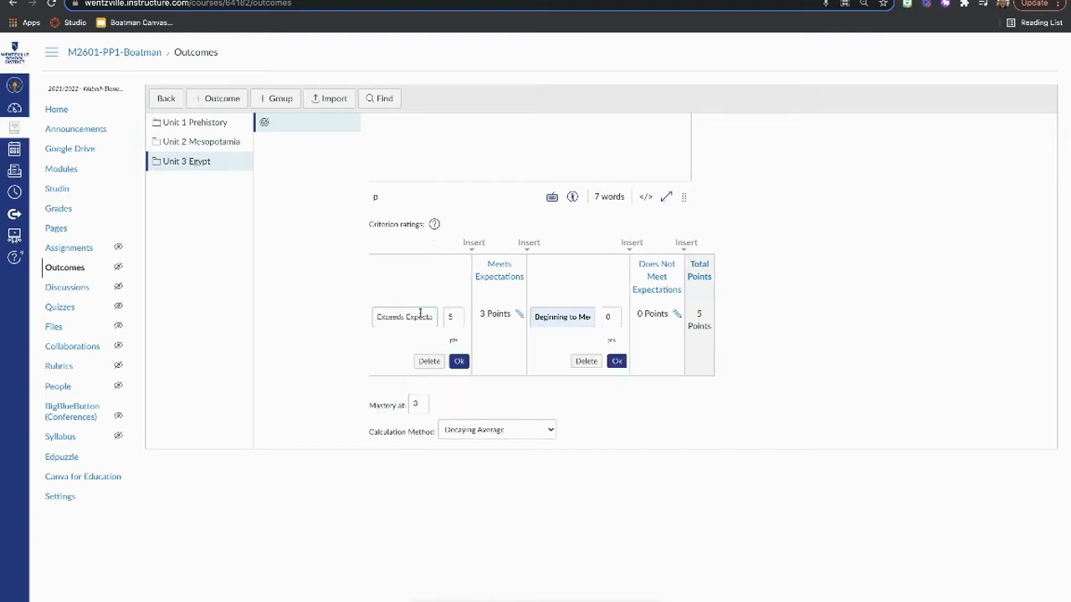
{"action": "left_click", "coordinate": [455, 315]}
{"action": "type", "text": "4"}
{"action": "left_click", "coordinate": [615, 317]}
{"action": "type", "text": "2"}
{"action": "left_click", "coordinate": [677, 314]}
{"action": "left_click", "coordinate": [712, 303]}
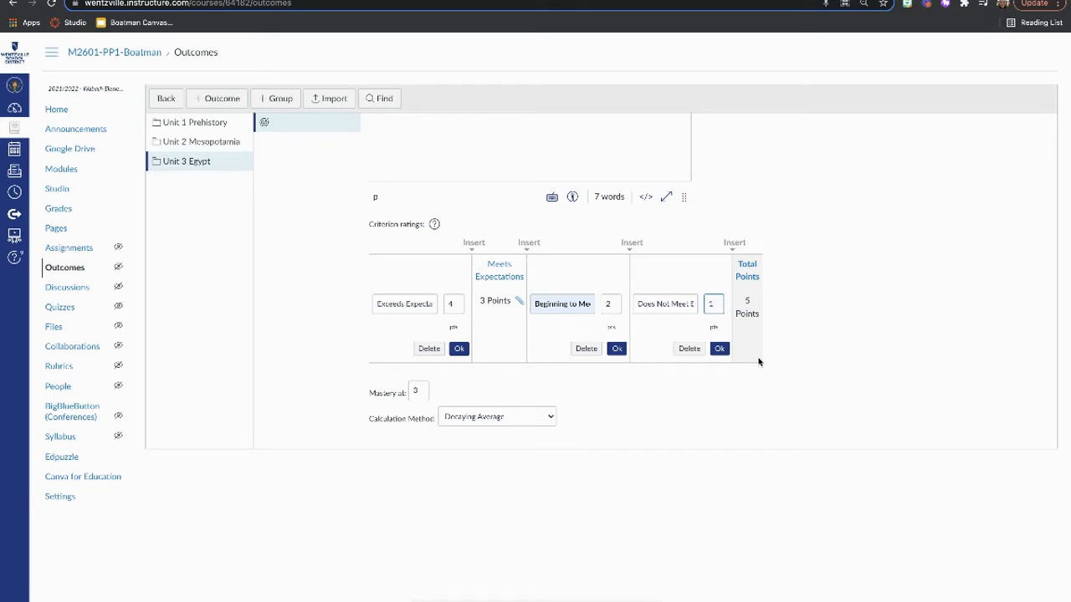
{"action": "left_click", "coordinate": [720, 348]}
{"action": "left_click", "coordinate": [617, 351]}
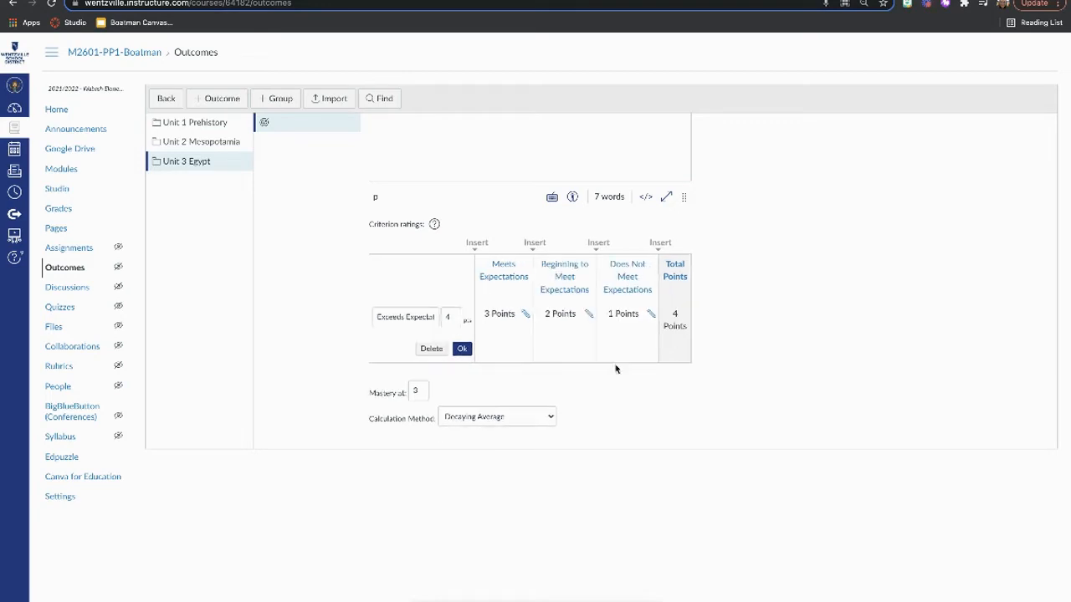
{"action": "left_click", "coordinate": [462, 349]}
Review the outcome's mastery and calculation settings, and save the outcome.
{"action": "scroll", "coordinate": [486, 377], "scroll_direction": "down", "scroll_amount": 1}
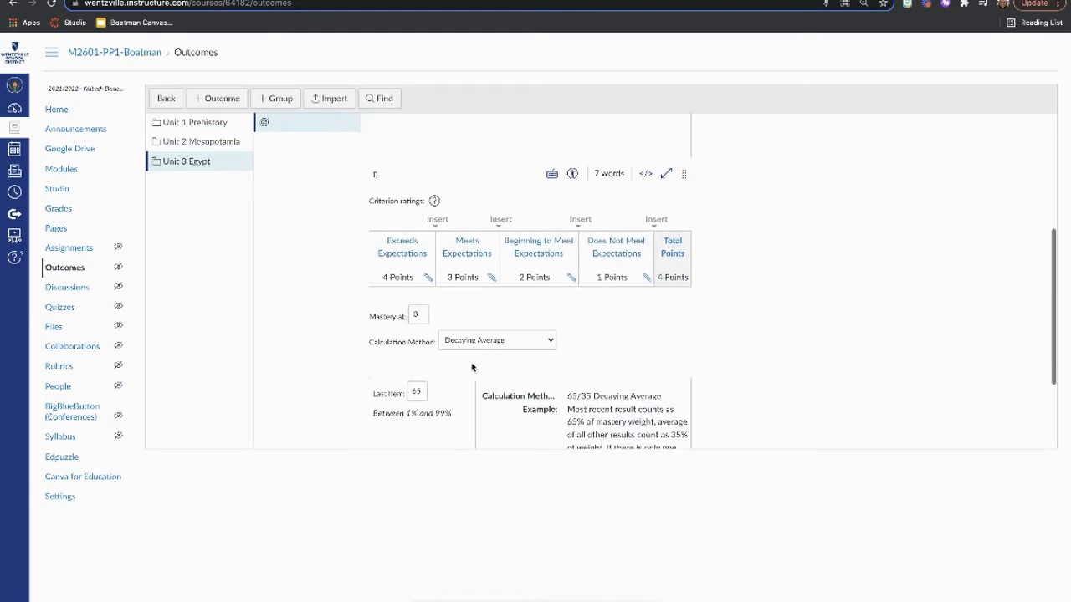
{"action": "scroll", "coordinate": [525, 413], "scroll_direction": "down", "scroll_amount": 2}
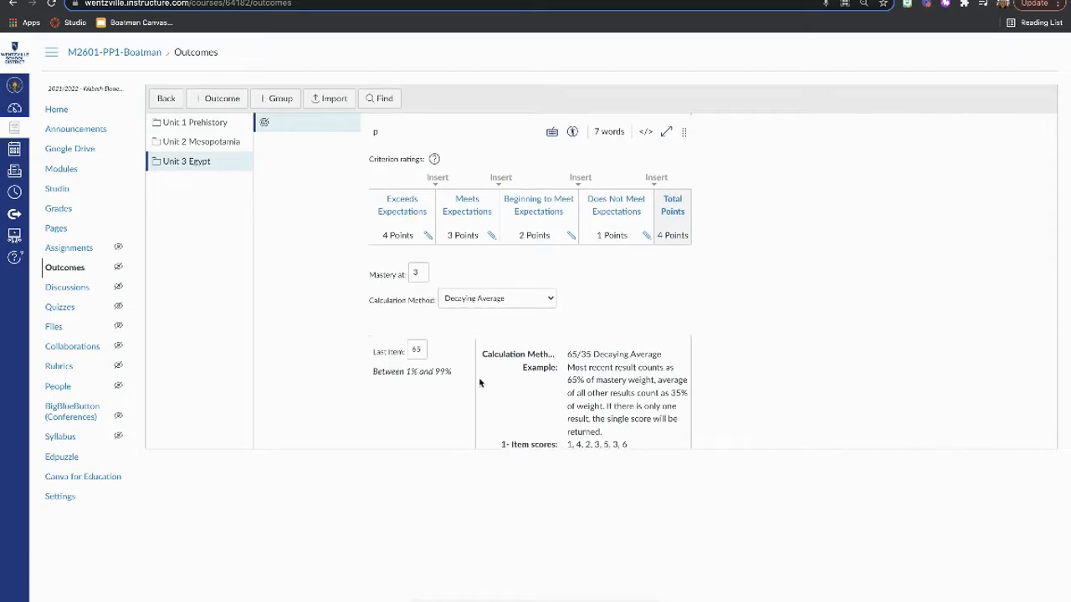
{"action": "scroll", "coordinate": [589, 366], "scroll_direction": "down", "scroll_amount": 3}
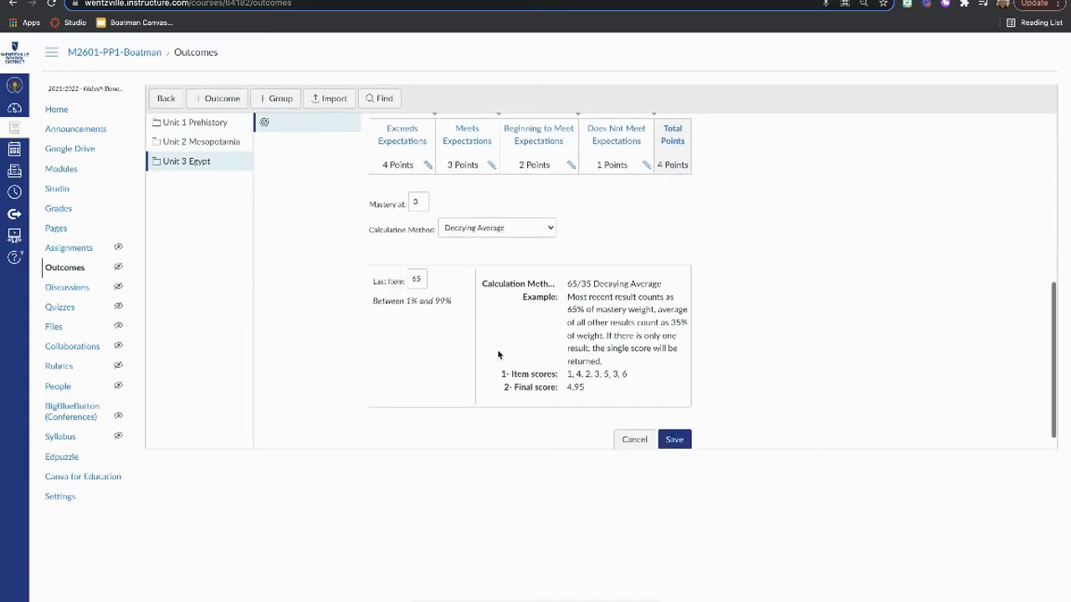
{"action": "scroll", "coordinate": [576, 336], "scroll_direction": "down", "scroll_amount": 1}
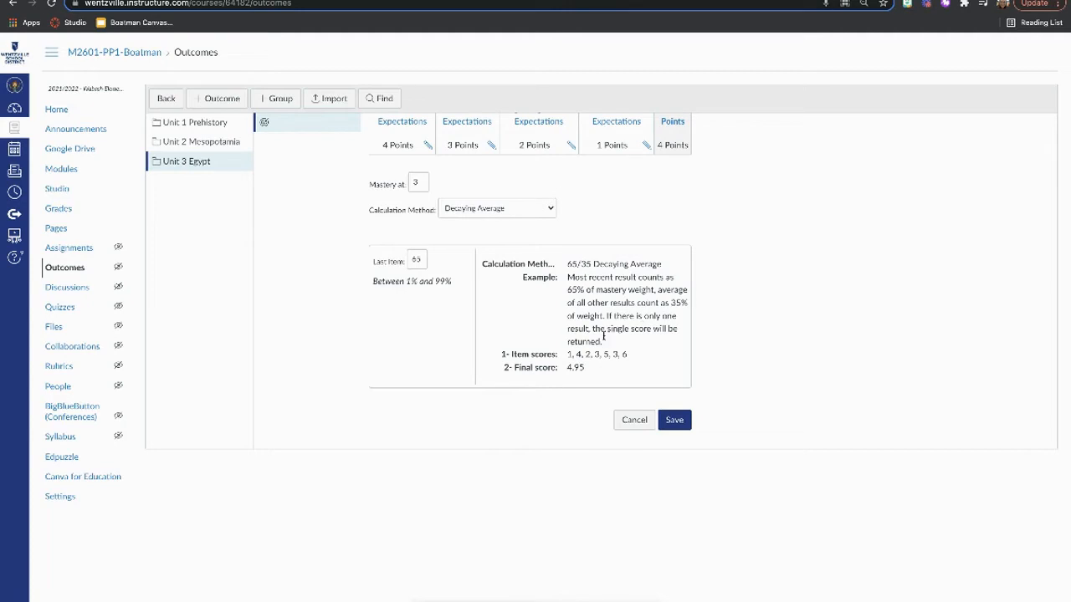
{"action": "scroll", "coordinate": [628, 259], "scroll_direction": "up", "scroll_amount": 5}
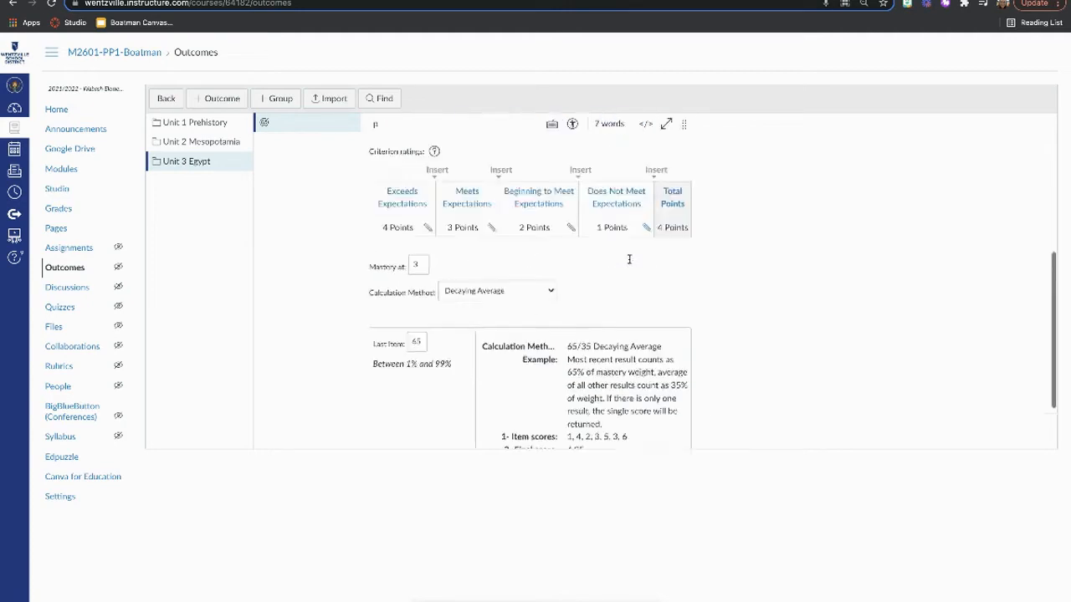
{"action": "scroll", "coordinate": [629, 259], "scroll_direction": "down", "scroll_amount": 5}
{"action": "left_click", "coordinate": [676, 418]}
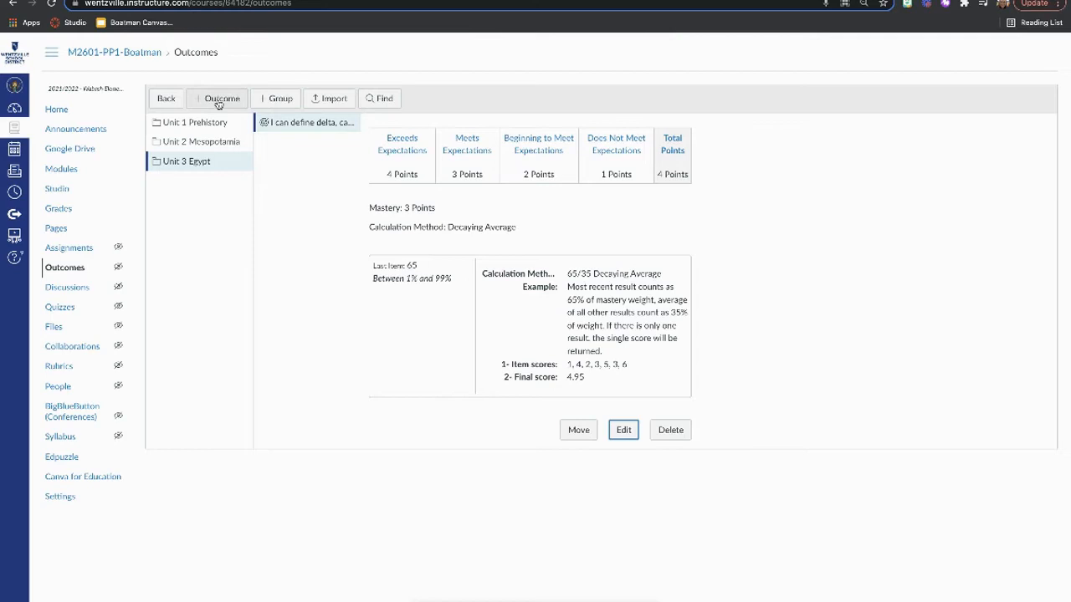
Start another Unit 3 Egypt outcome and copy "I can identify and locate the major geographic features of Egypt." from the notebook tab drawing.
{"action": "left_click", "coordinate": [220, 101]}
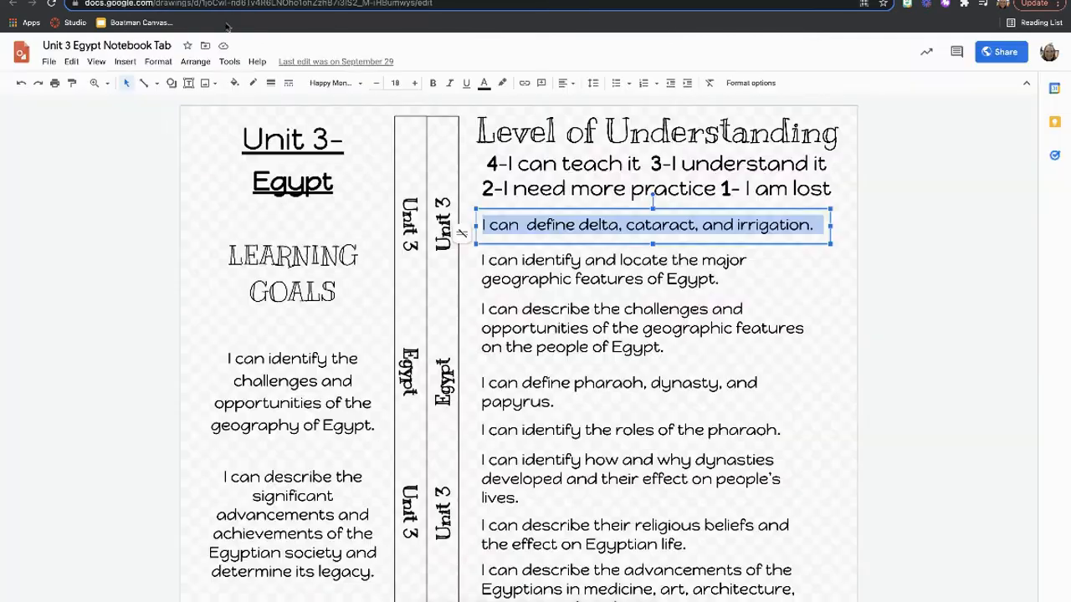
{"action": "left_click", "coordinate": [588, 274]}
{"action": "left_click", "coordinate": [725, 280]}
{"action": "left_click_drag", "start_coordinate": [724, 281], "coordinate": [466, 258]}
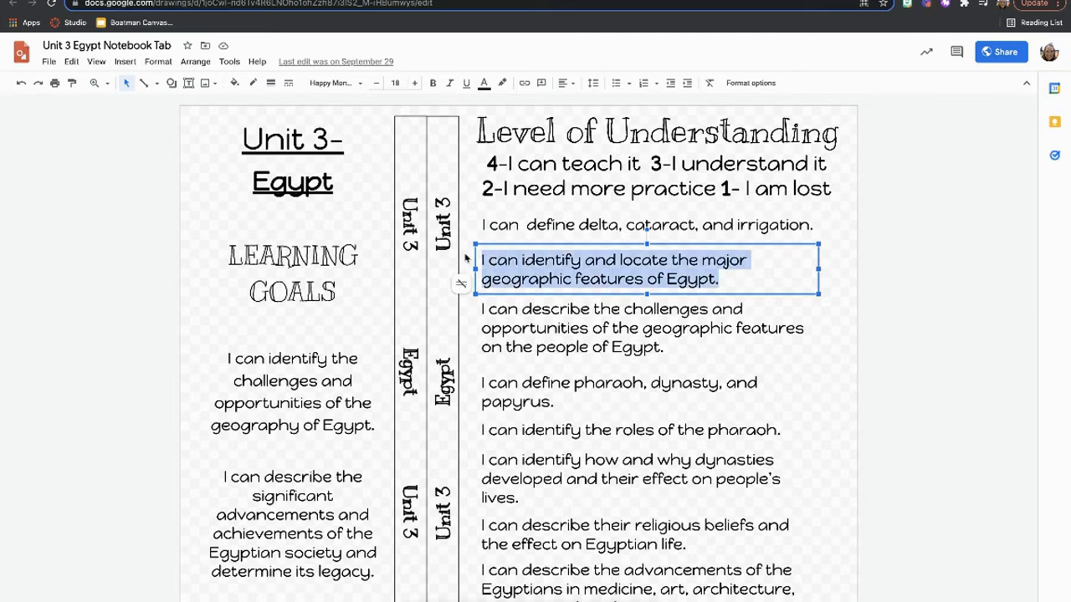
Return to Canvas and paste the copied geographic features goal as the new outcome's name.
{"action": "key", "text": "ctrl+shift+Tab"}
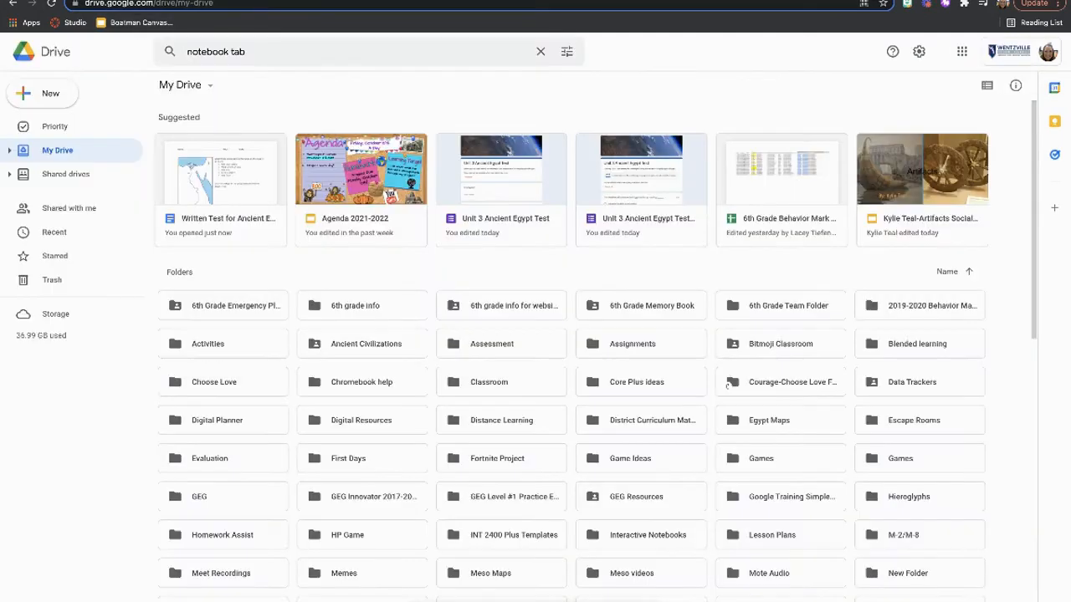
{"action": "key", "text": "ctrl+shift+Tab"}
{"action": "left_click", "coordinate": [432, 244]}
{"action": "left_click", "coordinate": [538, 131]}
{"action": "key", "text": "ctrl+v"}
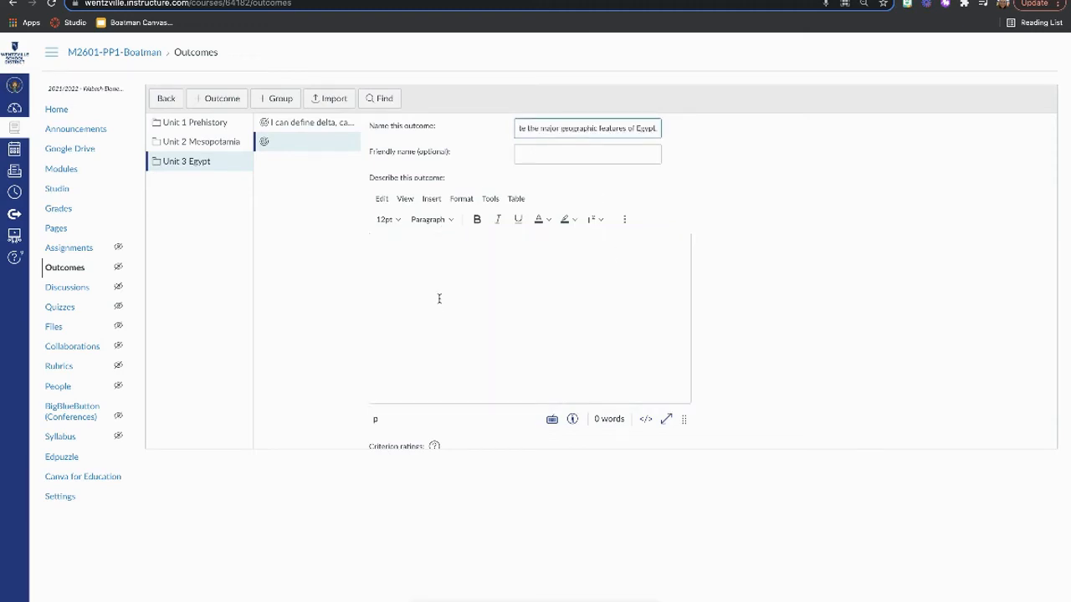
Add a "Beginning to Meet Expectations" rating between Meets and Does Not Meet Expectations for the geographic features outcome.
{"action": "scroll", "coordinate": [438, 298], "scroll_direction": "down", "scroll_amount": 3}
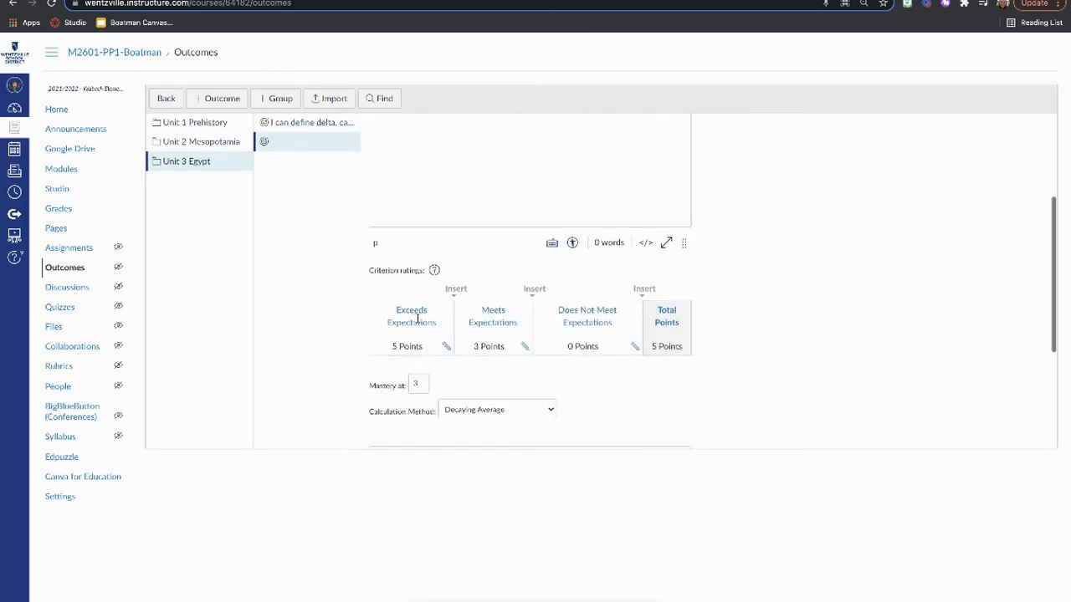
{"action": "left_click", "coordinate": [534, 288]}
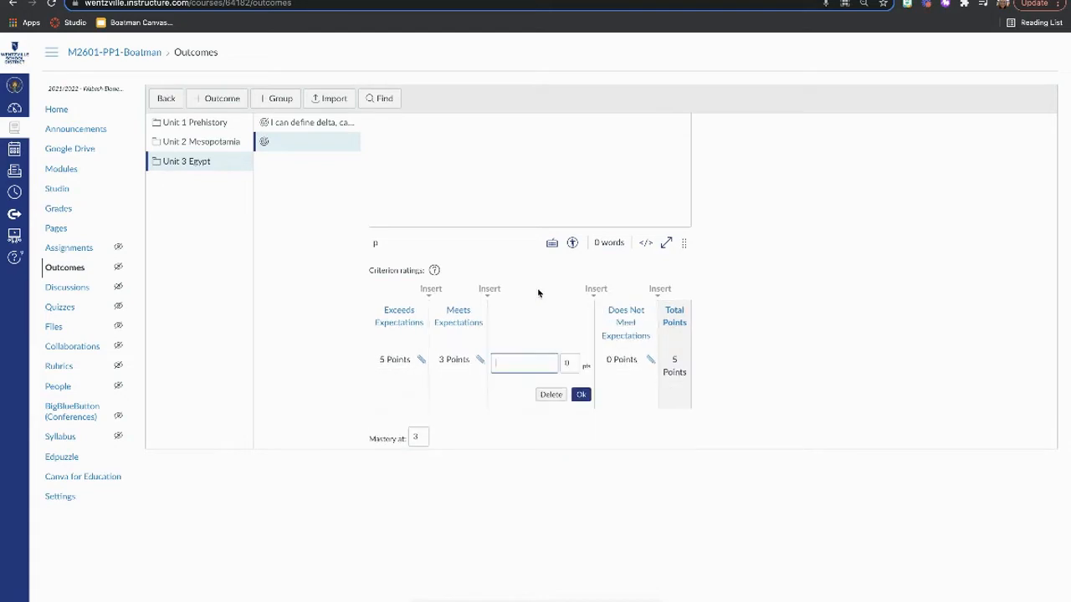
{"action": "left_click", "coordinate": [541, 366]}
{"action": "left_click", "coordinate": [547, 395]}
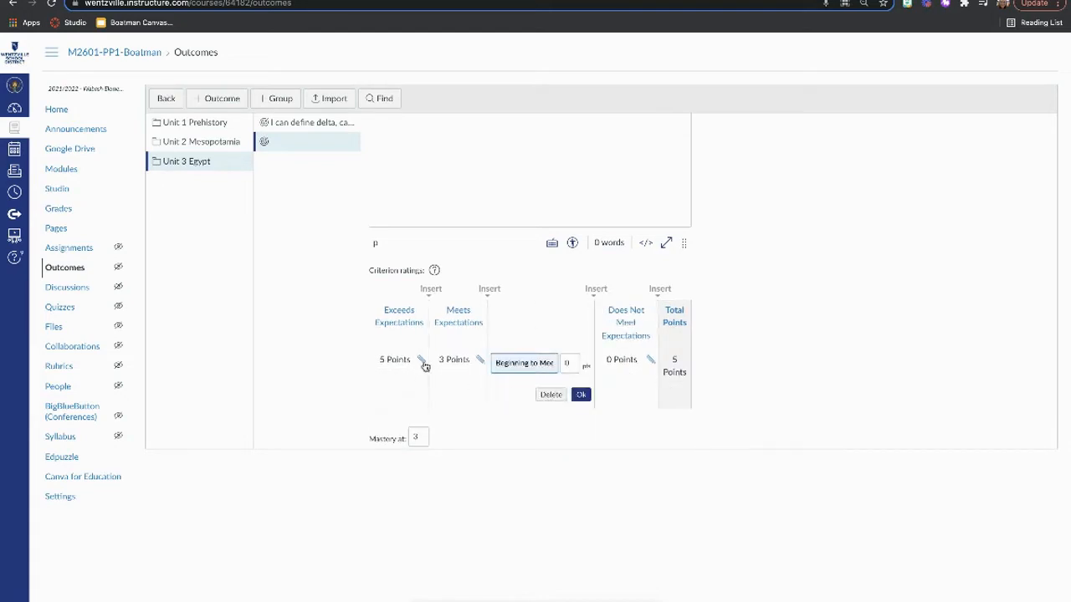
Set Exceeds to 4 points, Beginning to Meet to 2 and Does Not Meet Expectations to 1, and save the geographic features outcome.
{"action": "left_click", "coordinate": [422, 361]}
{"action": "left_click", "coordinate": [452, 363]}
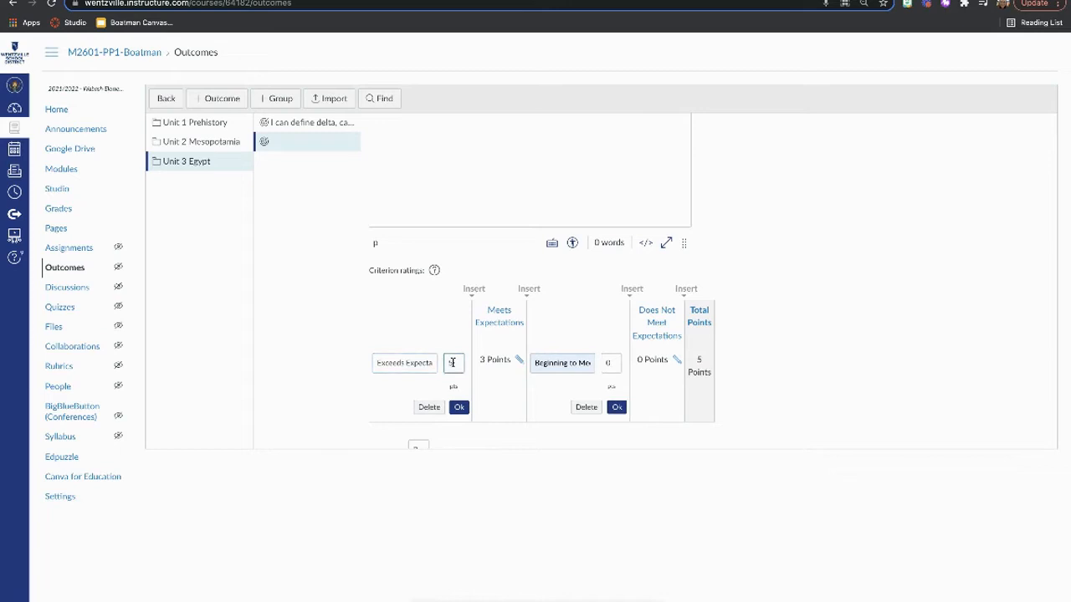
{"action": "type", "text": "4"}
{"action": "left_click", "coordinate": [611, 363]}
{"action": "left_click", "coordinate": [677, 361]}
{"action": "left_click", "coordinate": [713, 348]}
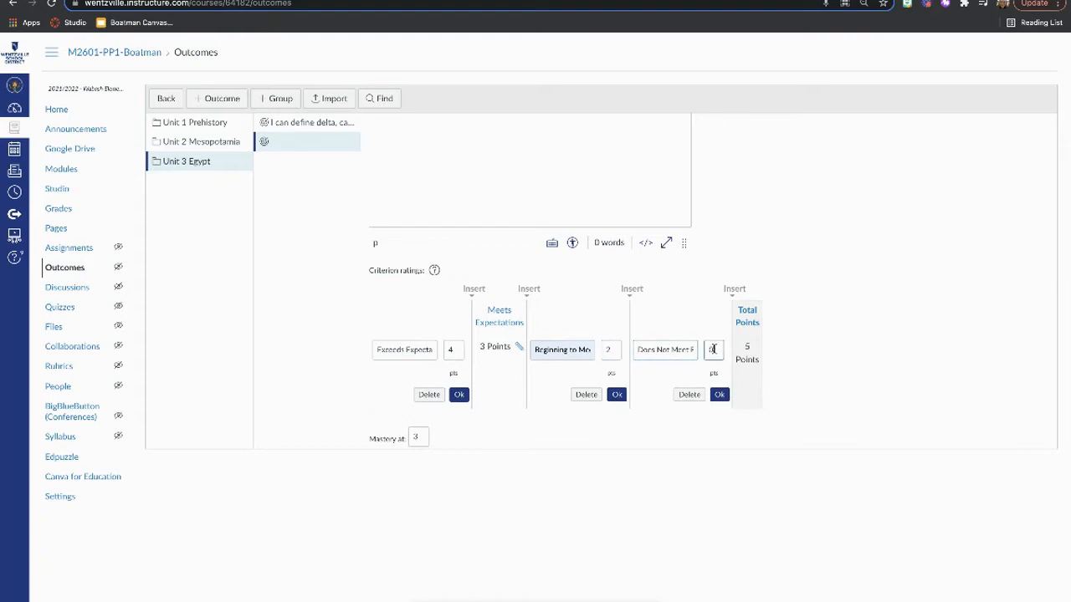
{"action": "type", "text": "1"}
{"action": "left_click", "coordinate": [461, 396]}
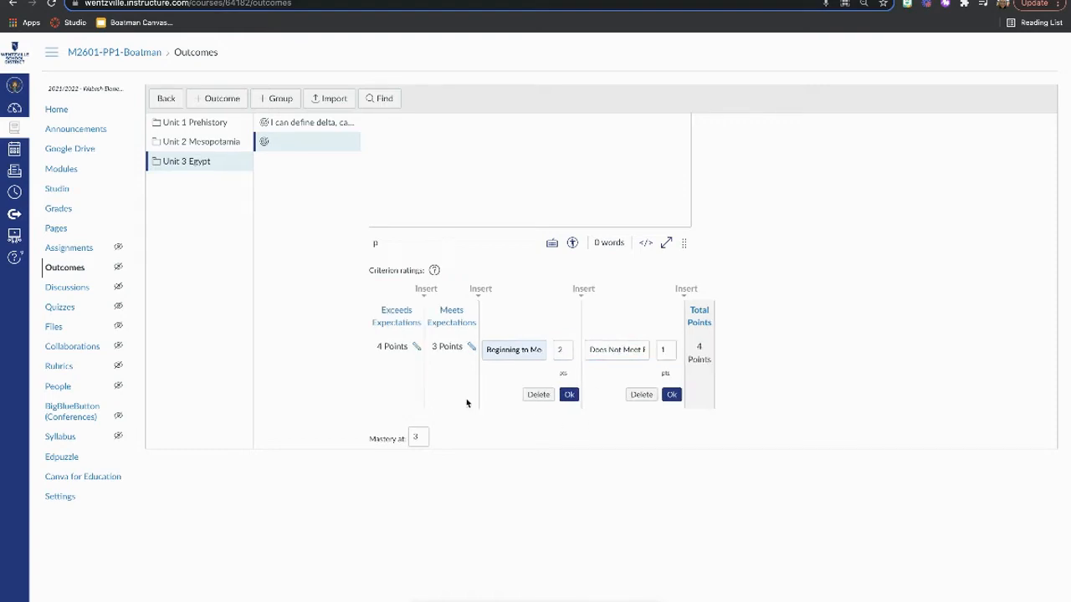
{"action": "left_click", "coordinate": [570, 395]}
{"action": "left_click", "coordinate": [644, 395]}
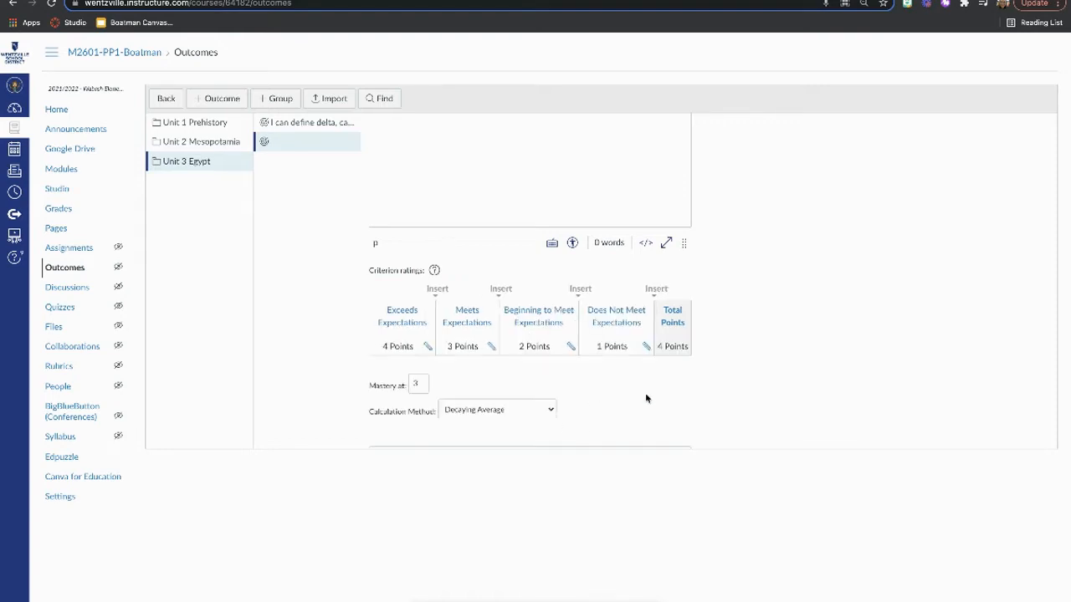
{"action": "scroll", "coordinate": [645, 393], "scroll_direction": "down", "scroll_amount": 2}
{"action": "left_click", "coordinate": [675, 421]}
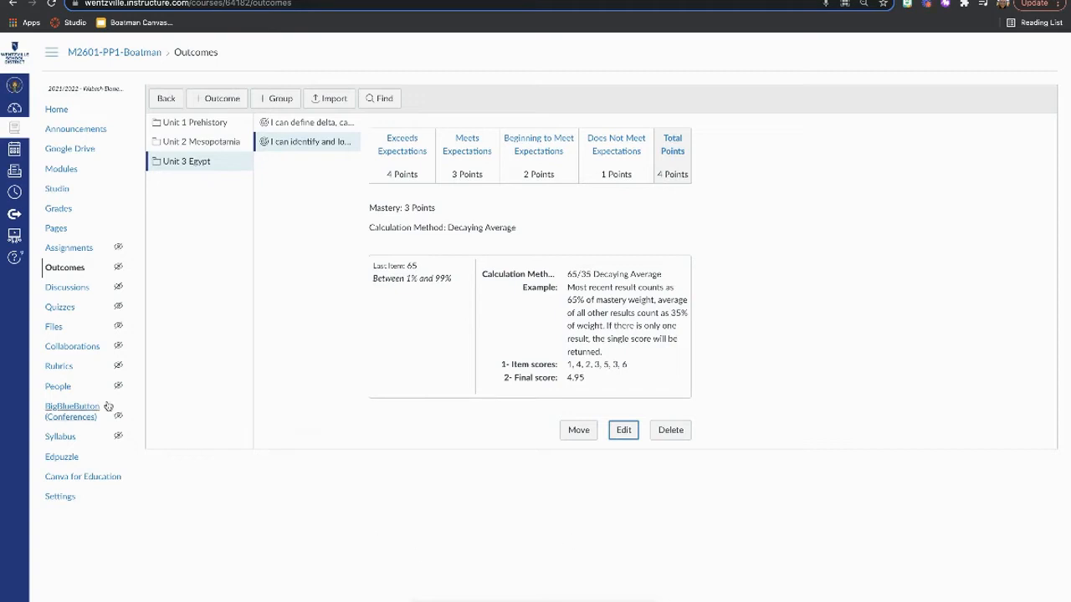
Open the "Unit 3 Egypt Pretest (R)" quiz from the course quizzes and enter its question builder.
{"action": "left_click", "coordinate": [72, 309]}
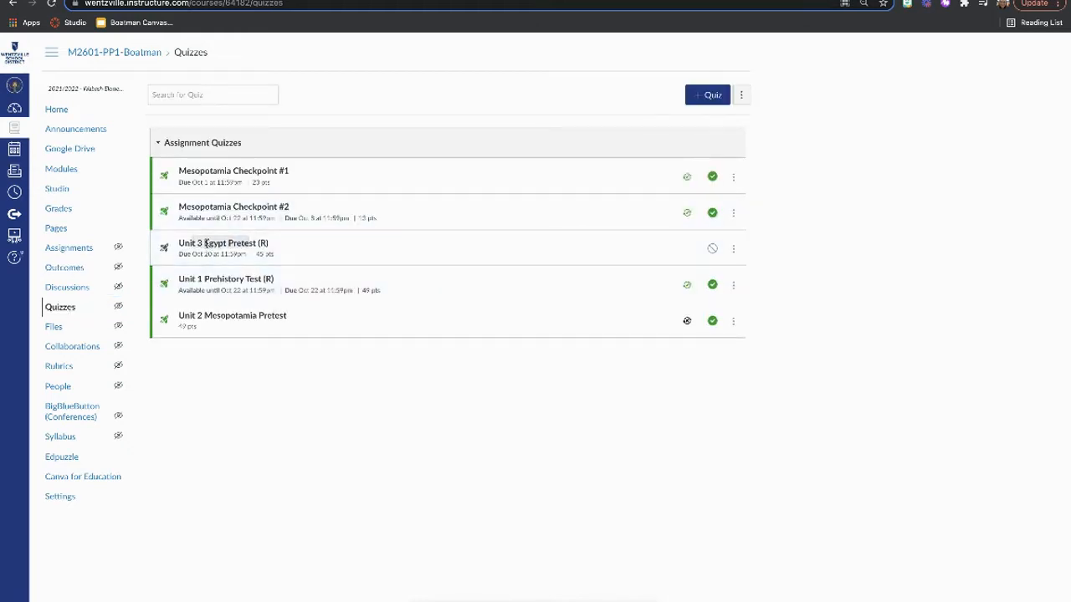
{"action": "left_click", "coordinate": [237, 246]}
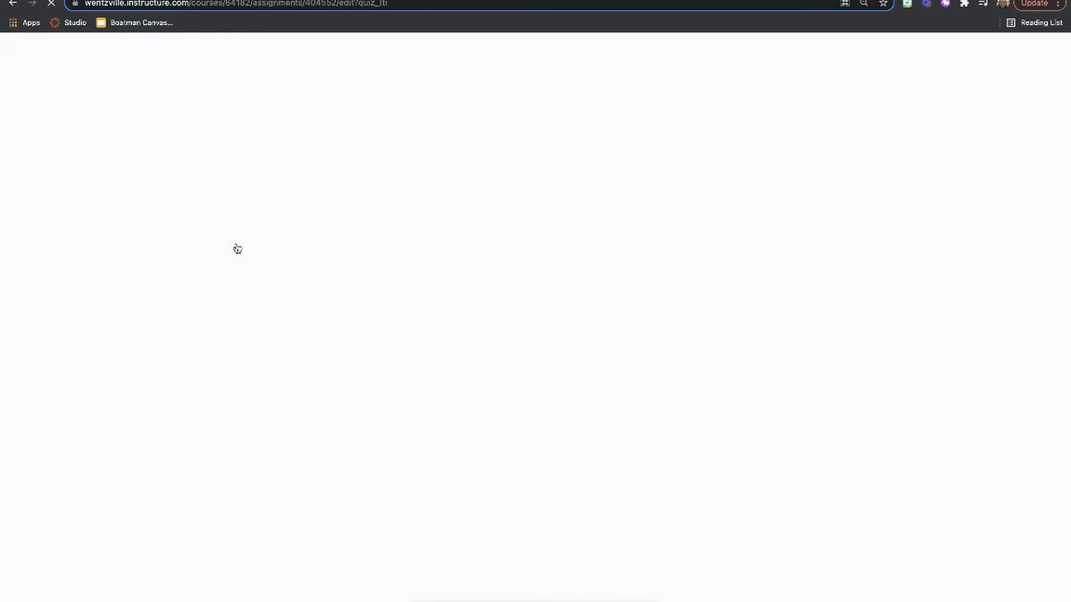
{"action": "scroll", "coordinate": [237, 248], "scroll_direction": "down", "scroll_amount": 3}
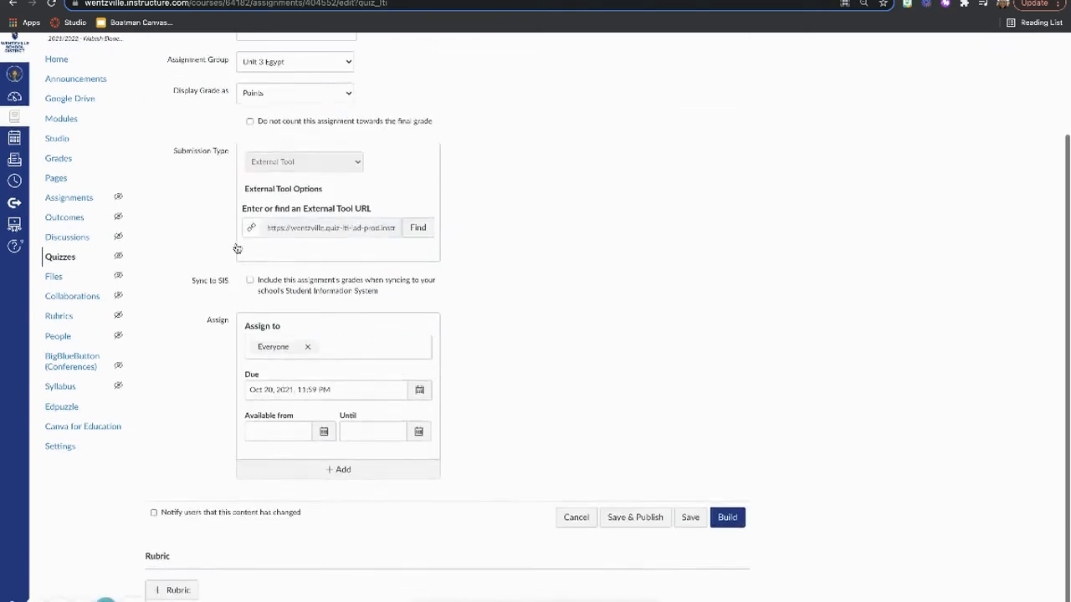
{"action": "left_click", "coordinate": [730, 529]}
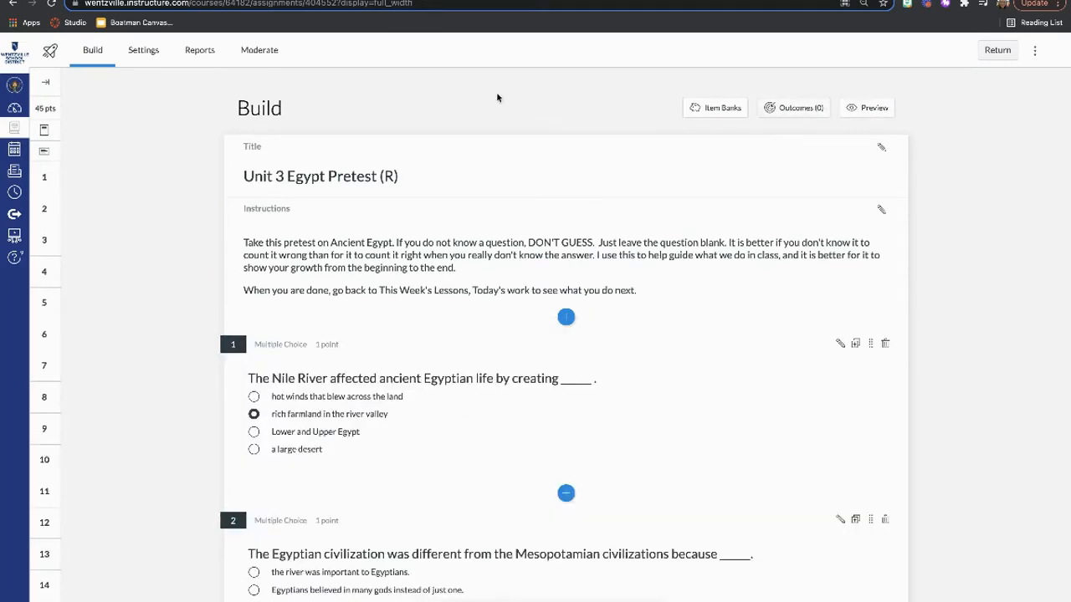
Check the quiz-level outcome alignment area, and look through the pretest for the map questions on Egypt's geographic features.
{"action": "left_click", "coordinate": [787, 115]}
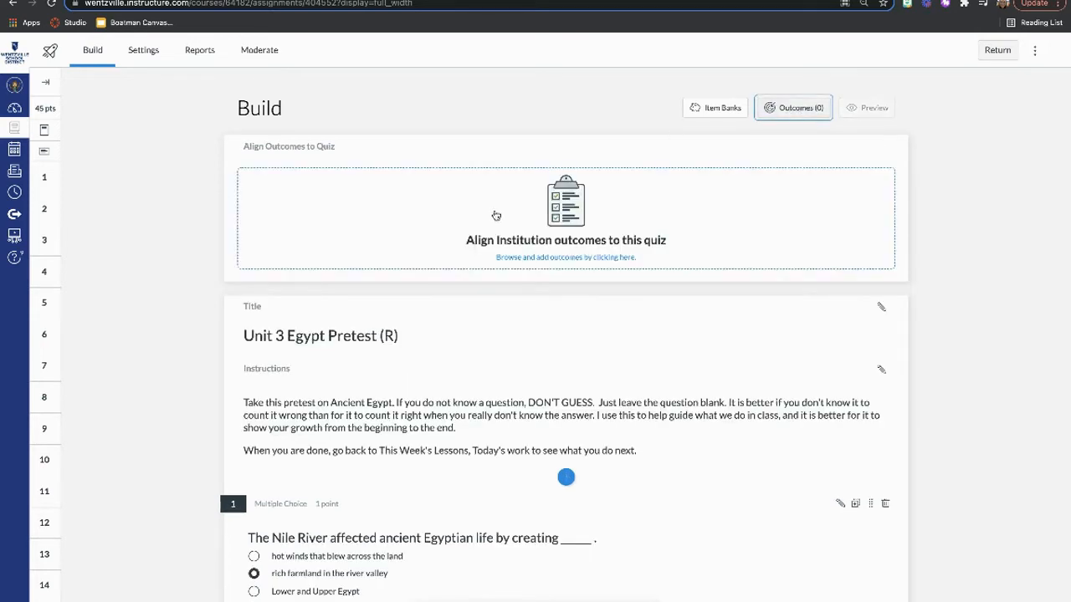
{"action": "left_click", "coordinate": [794, 108]}
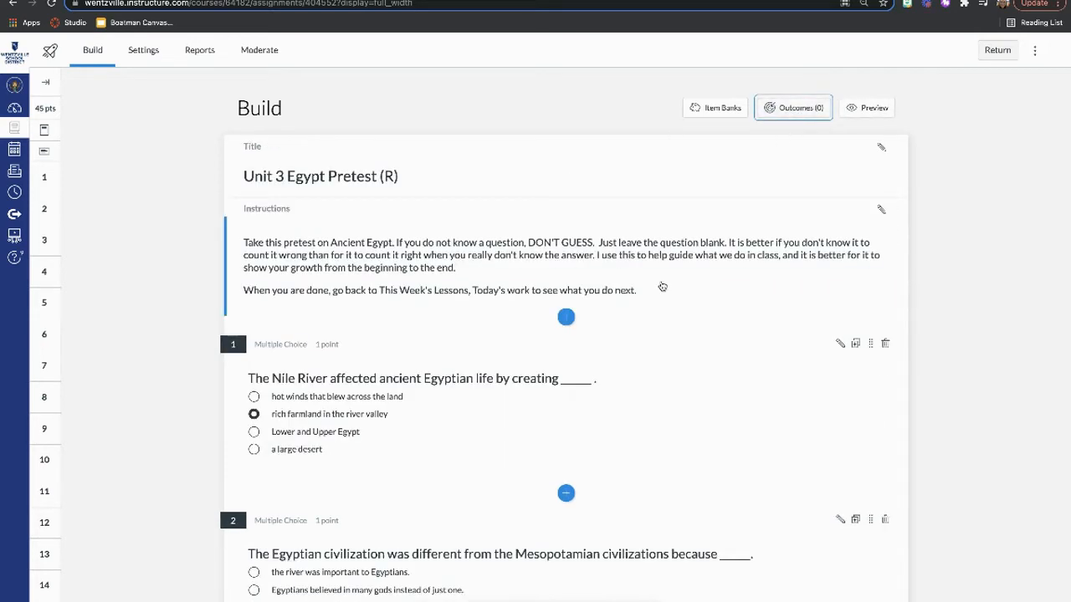
{"action": "scroll", "coordinate": [661, 287], "scroll_direction": "down", "scroll_amount": 10}
{"action": "scroll", "coordinate": [662, 287], "scroll_direction": "down", "scroll_amount": 20}
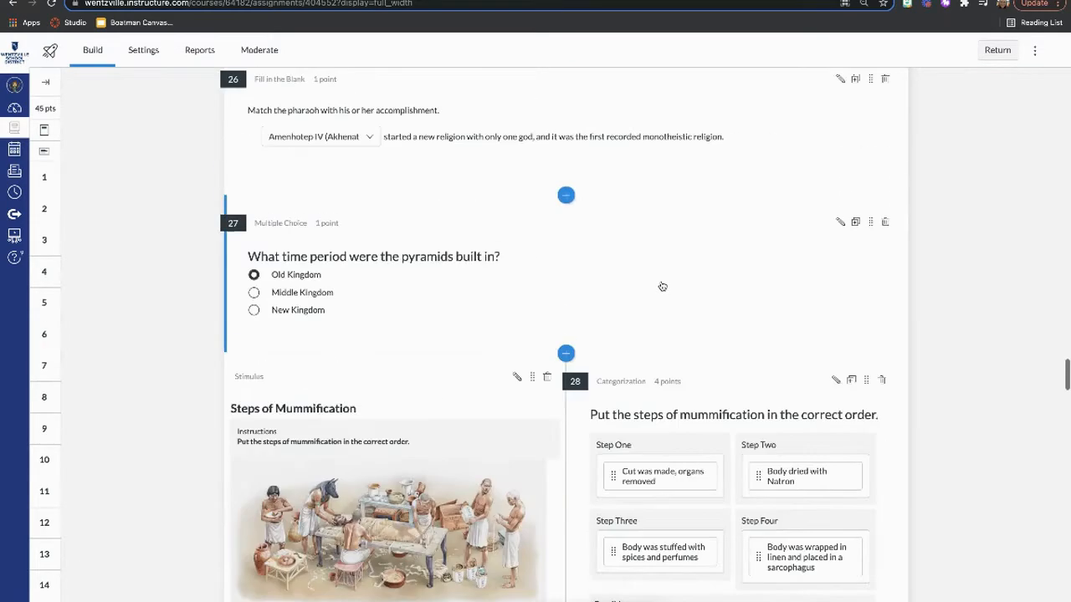
{"action": "scroll", "coordinate": [662, 287], "scroll_direction": "down", "scroll_amount": 20}
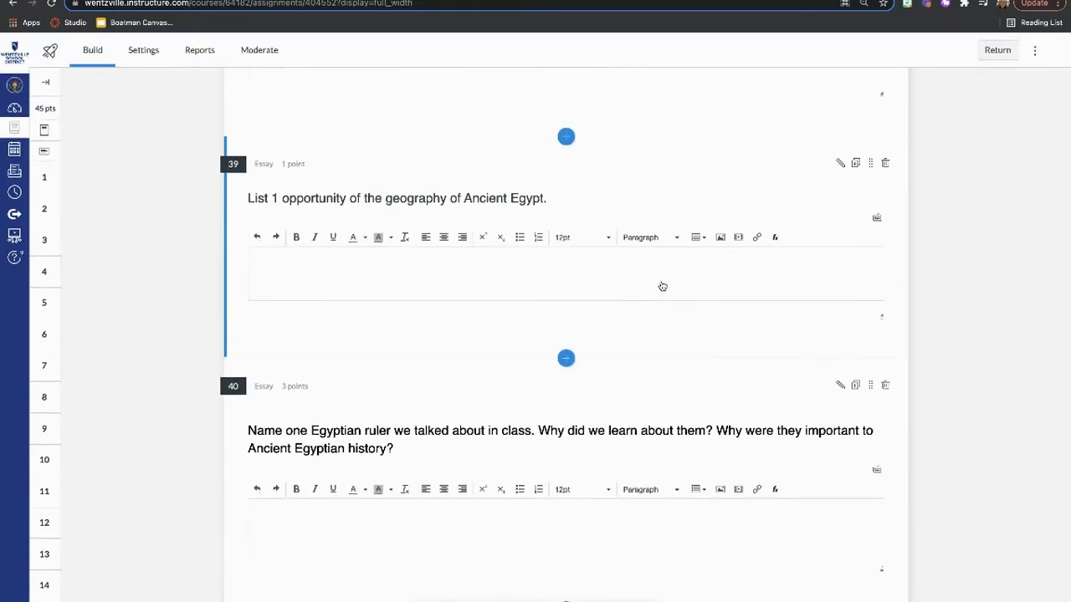
{"action": "scroll", "coordinate": [662, 287], "scroll_direction": "up", "scroll_amount": 4}
{"action": "scroll", "coordinate": [662, 287], "scroll_direction": "up", "scroll_amount": 10}
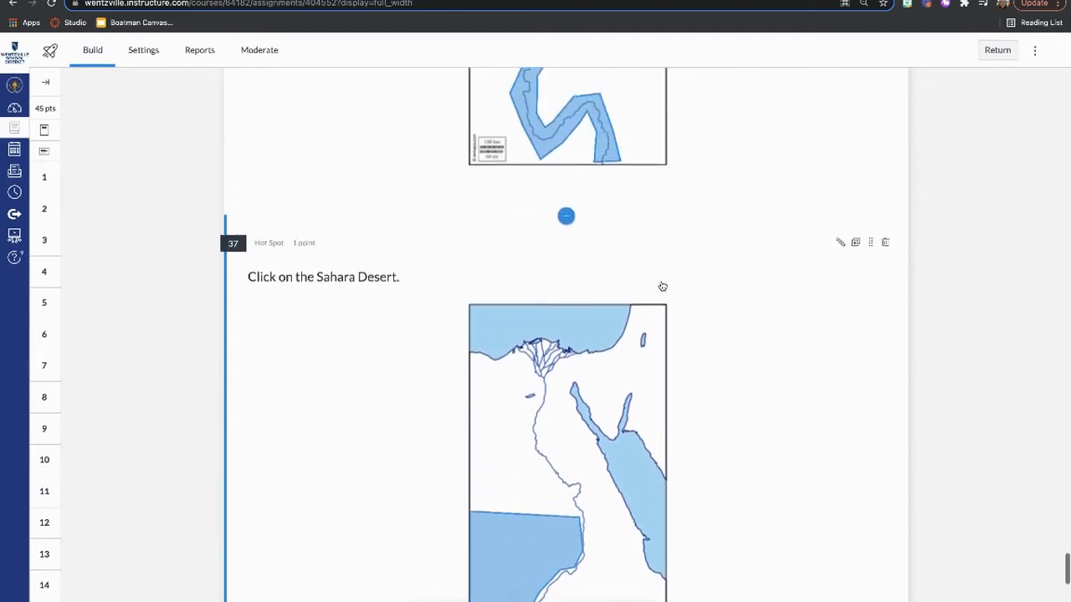
{"action": "scroll", "coordinate": [662, 287], "scroll_direction": "up", "scroll_amount": 10}
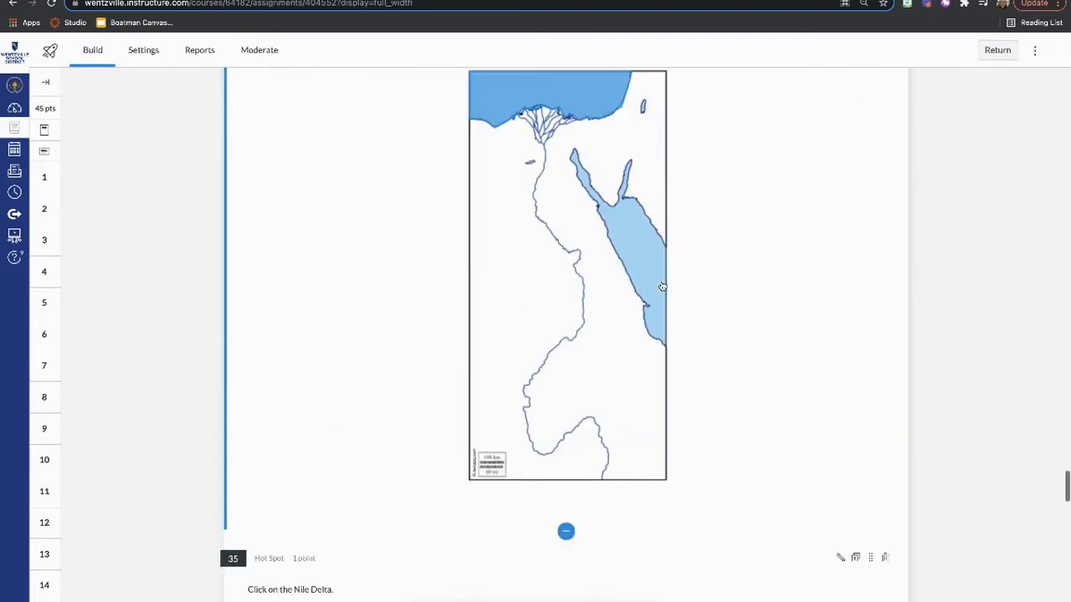
{"action": "scroll", "coordinate": [662, 287], "scroll_direction": "up", "scroll_amount": 10}
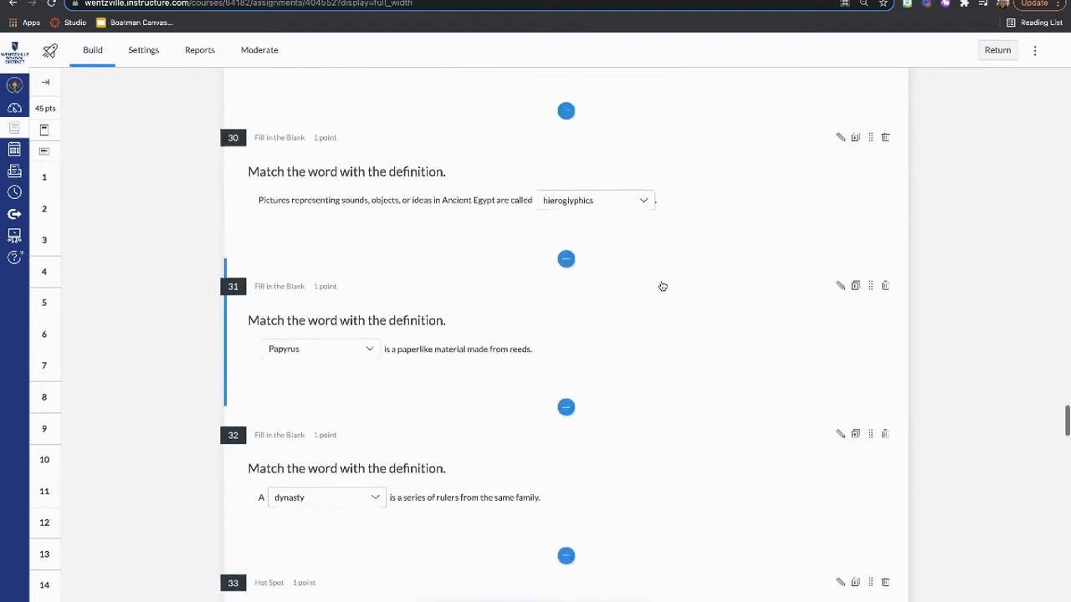
{"action": "scroll", "coordinate": [662, 287], "scroll_direction": "down", "scroll_amount": 5}
{"action": "scroll", "coordinate": [662, 287], "scroll_direction": "up", "scroll_amount": 3}
{"action": "scroll", "coordinate": [662, 287], "scroll_direction": "down", "scroll_amount": 3}
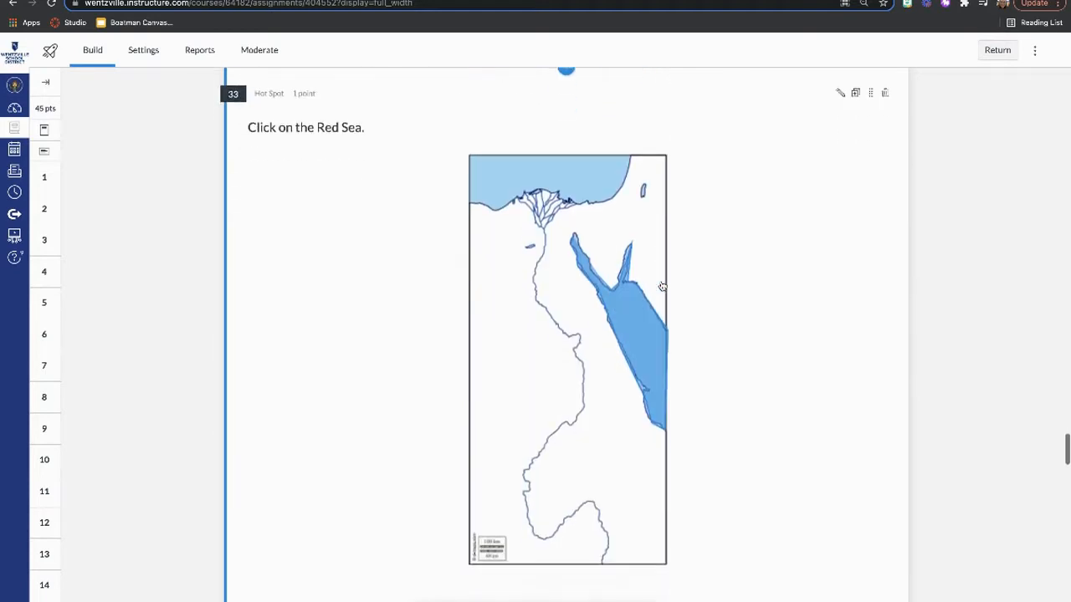
{"action": "scroll", "coordinate": [662, 287], "scroll_direction": "down", "scroll_amount": 1}
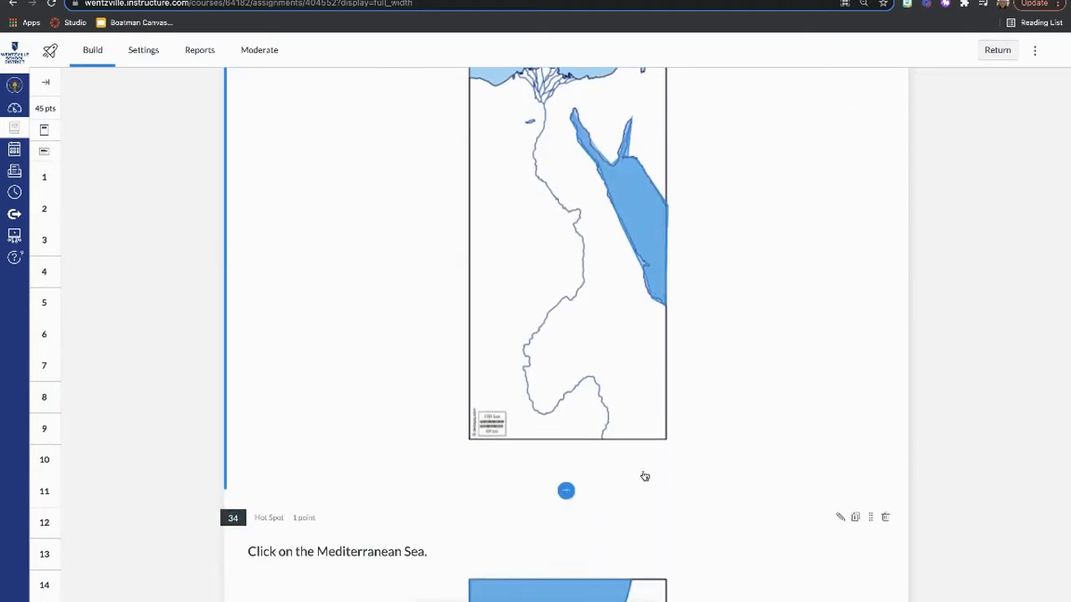
{"action": "scroll", "coordinate": [709, 377], "scroll_direction": "up", "scroll_amount": 4}
{"action": "scroll", "coordinate": [708, 376], "scroll_direction": "down", "scroll_amount": 1}
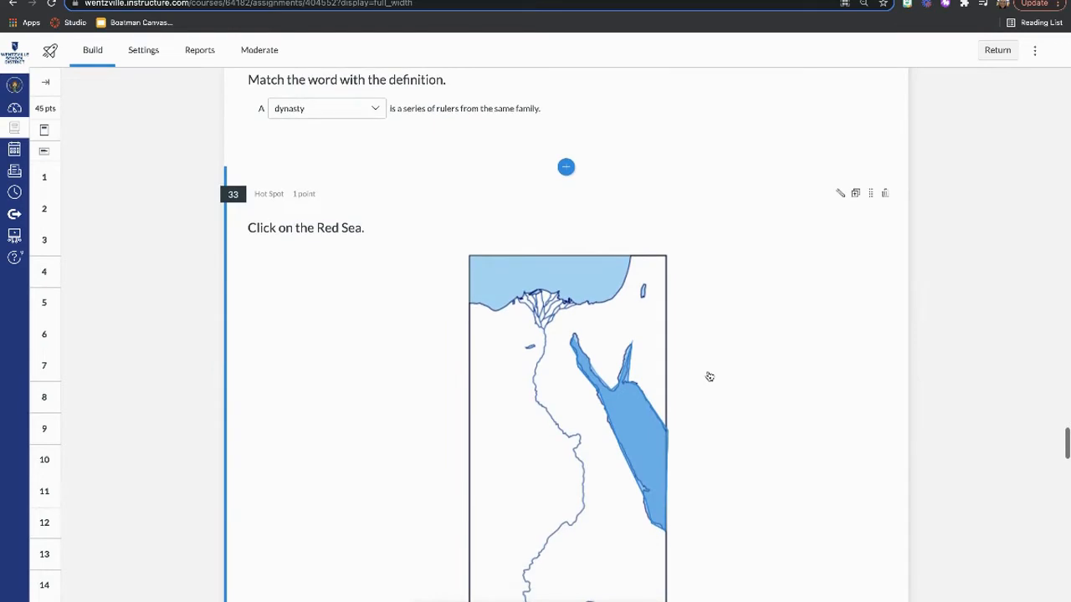
{"action": "scroll", "coordinate": [695, 304], "scroll_direction": "down", "scroll_amount": 6}
{"action": "scroll", "coordinate": [695, 304], "scroll_direction": "up", "scroll_amount": 6}
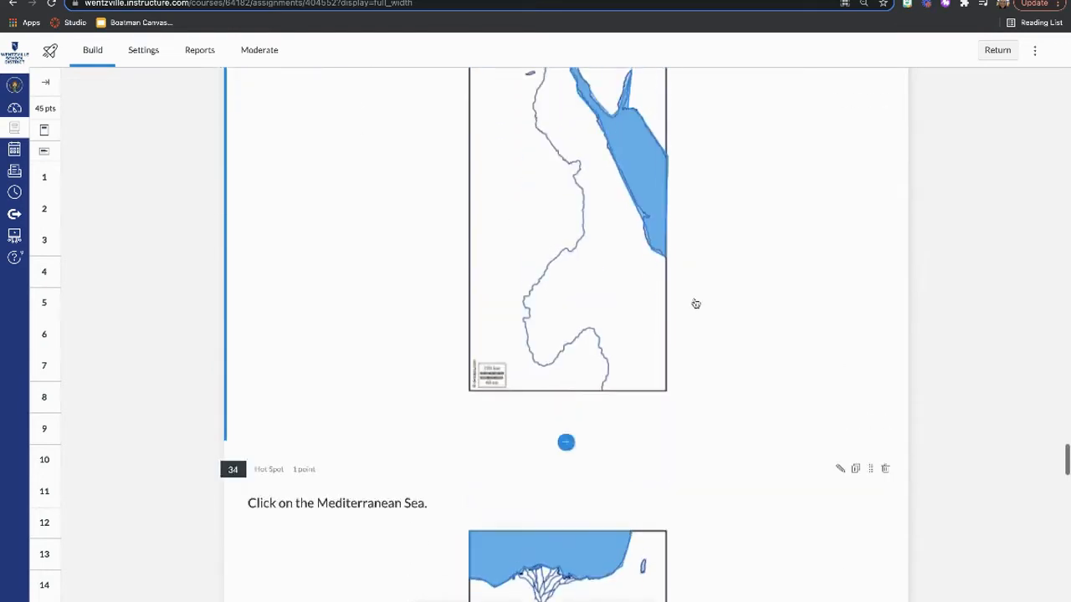
{"action": "scroll", "coordinate": [695, 304], "scroll_direction": "down", "scroll_amount": 5}
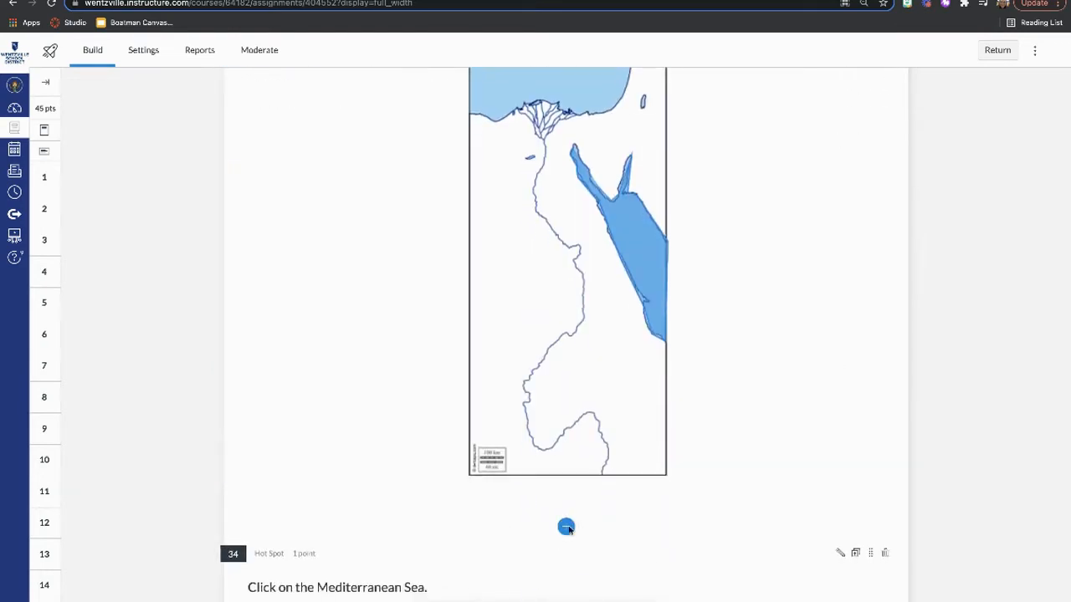
Open the "Click on the Red Sea." hot spot question for editing and review its content and options.
{"action": "left_click", "coordinate": [566, 528]}
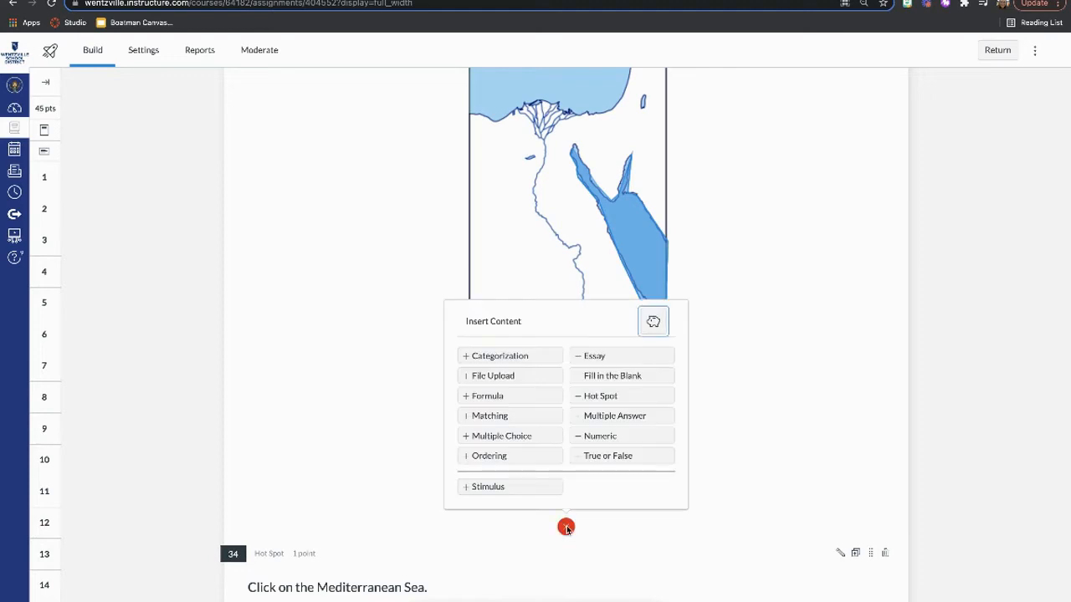
{"action": "left_click", "coordinate": [785, 254]}
{"action": "scroll", "coordinate": [784, 254], "scroll_direction": "up", "scroll_amount": 9}
{"action": "scroll", "coordinate": [784, 252], "scroll_direction": "down", "scroll_amount": 7}
{"action": "scroll", "coordinate": [783, 249], "scroll_direction": "up", "scroll_amount": 2}
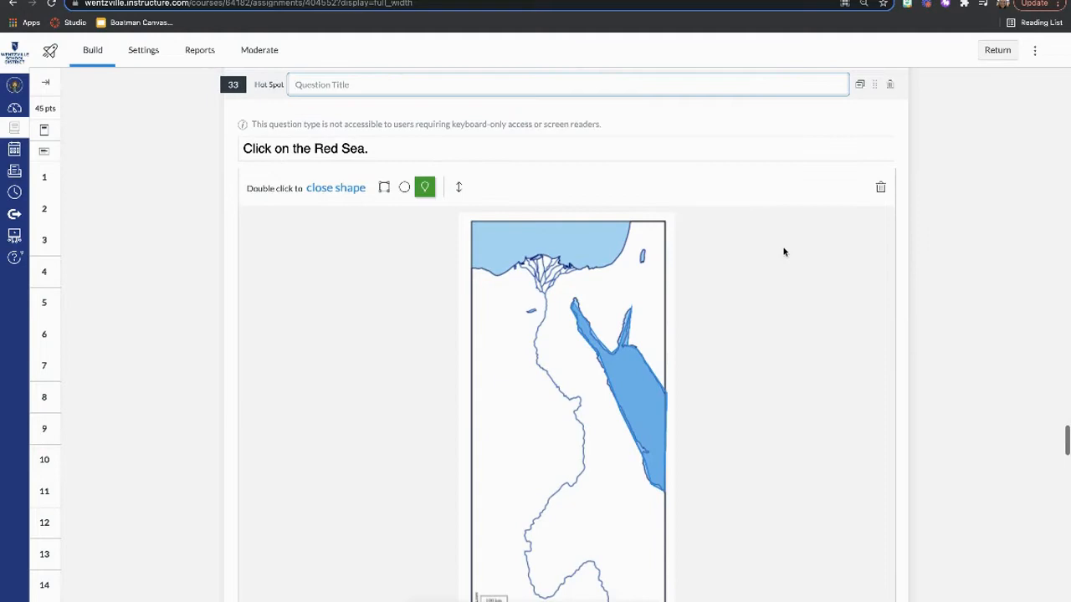
{"action": "scroll", "coordinate": [783, 249], "scroll_direction": "down", "scroll_amount": 4}
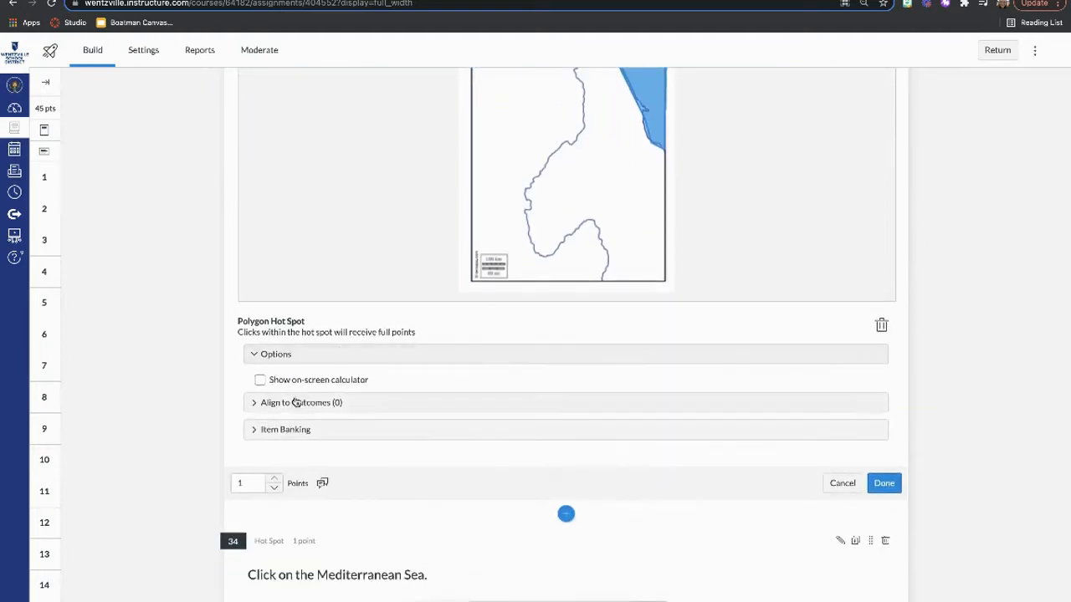
{"action": "scroll", "coordinate": [307, 354], "scroll_direction": "up", "scroll_amount": 5}
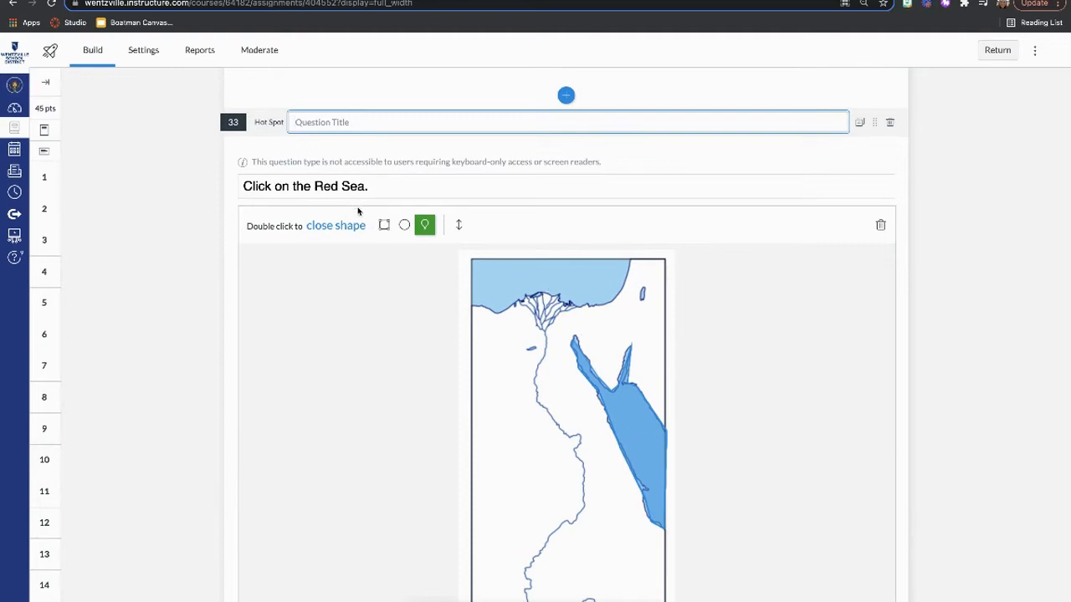
{"action": "scroll", "coordinate": [343, 488], "scroll_direction": "down", "scroll_amount": 6}
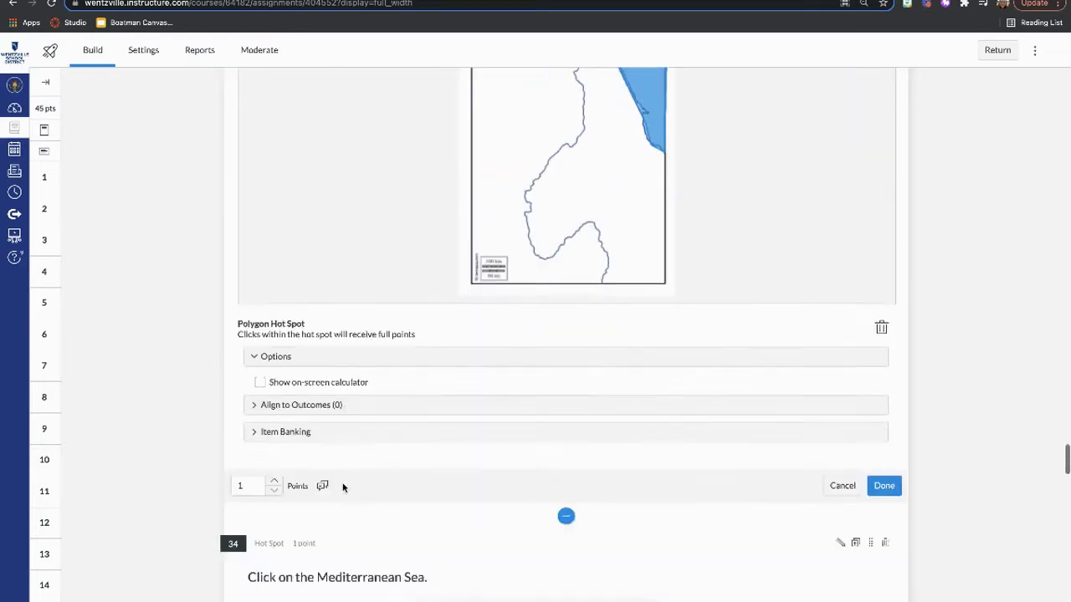
{"action": "scroll", "coordinate": [400, 344], "scroll_direction": "up", "scroll_amount": 8}
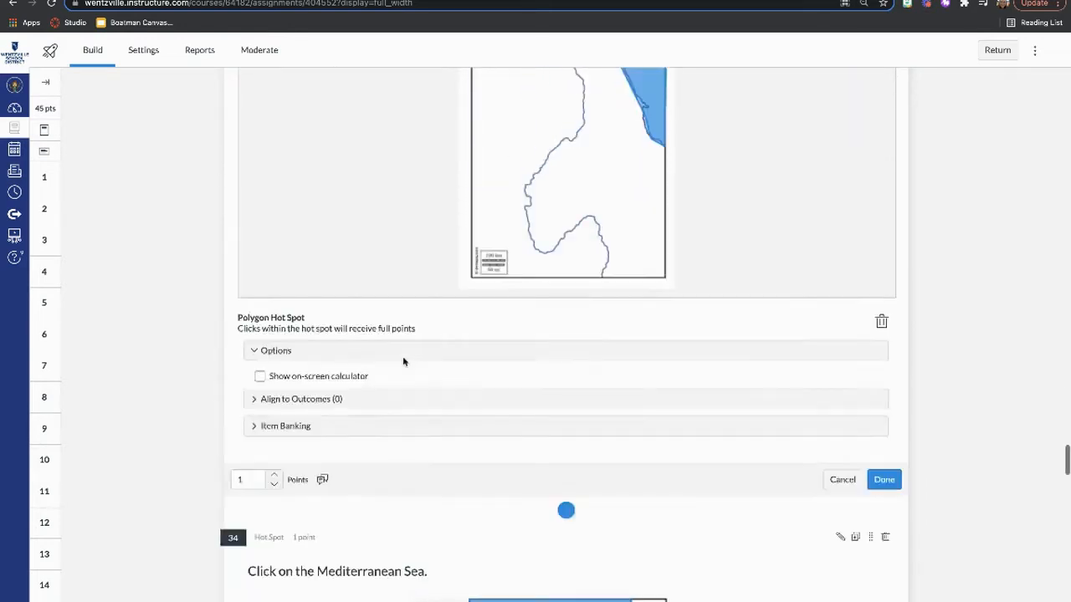
{"action": "scroll", "coordinate": [402, 356], "scroll_direction": "down", "scroll_amount": 5}
{"action": "scroll", "coordinate": [403, 362], "scroll_direction": "down", "scroll_amount": 3}
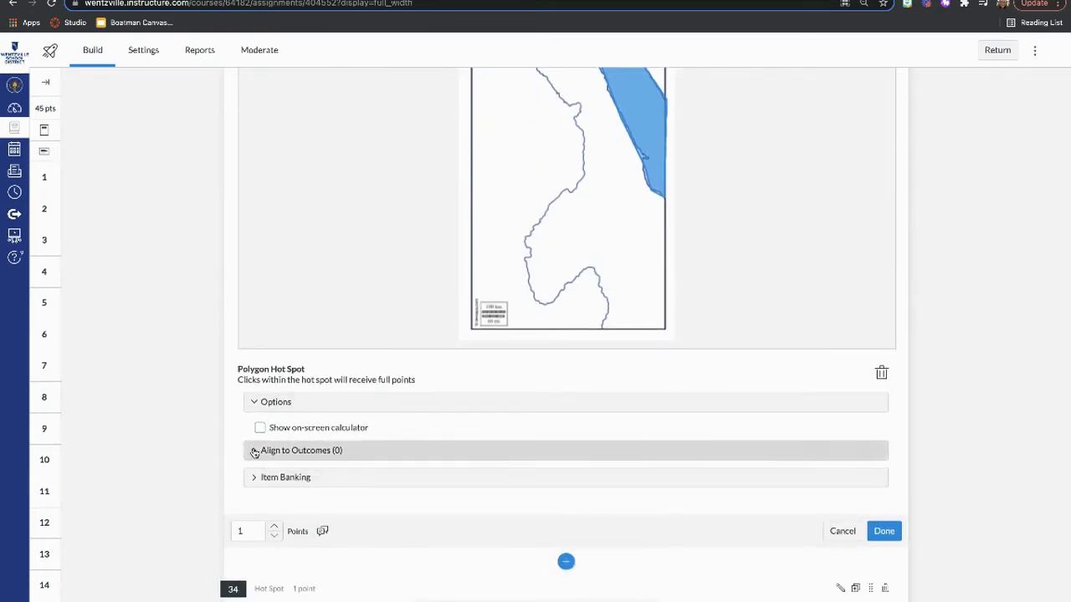
Align the Red Sea question to the Unit 3 Egypt outcome "I can identify and locate the major geographic features of Egypt." and save it.
{"action": "left_click", "coordinate": [254, 453]}
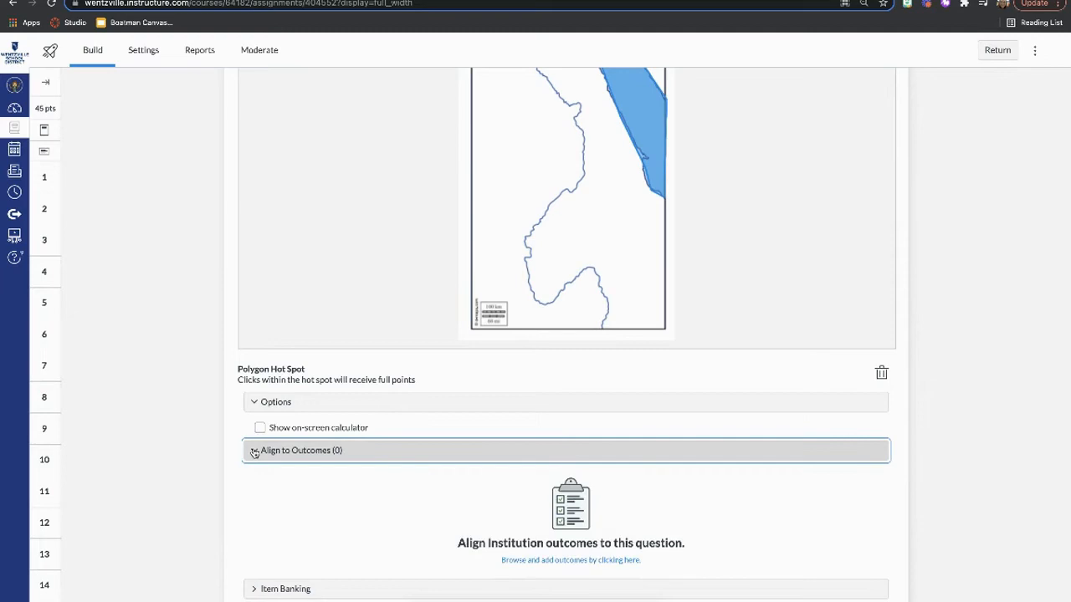
{"action": "left_click", "coordinate": [566, 528]}
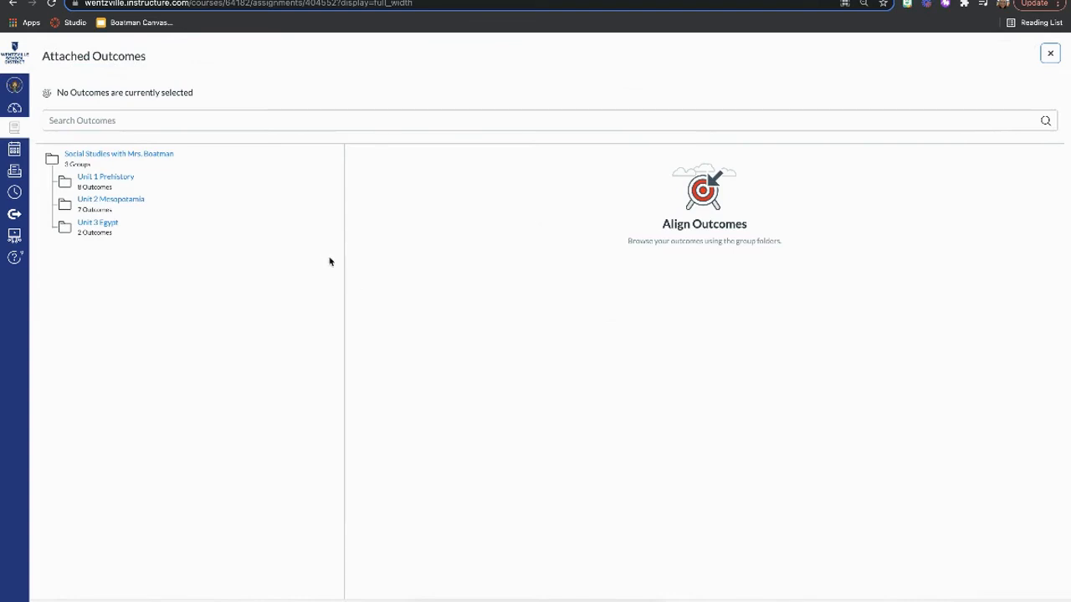
{"action": "left_click", "coordinate": [92, 233]}
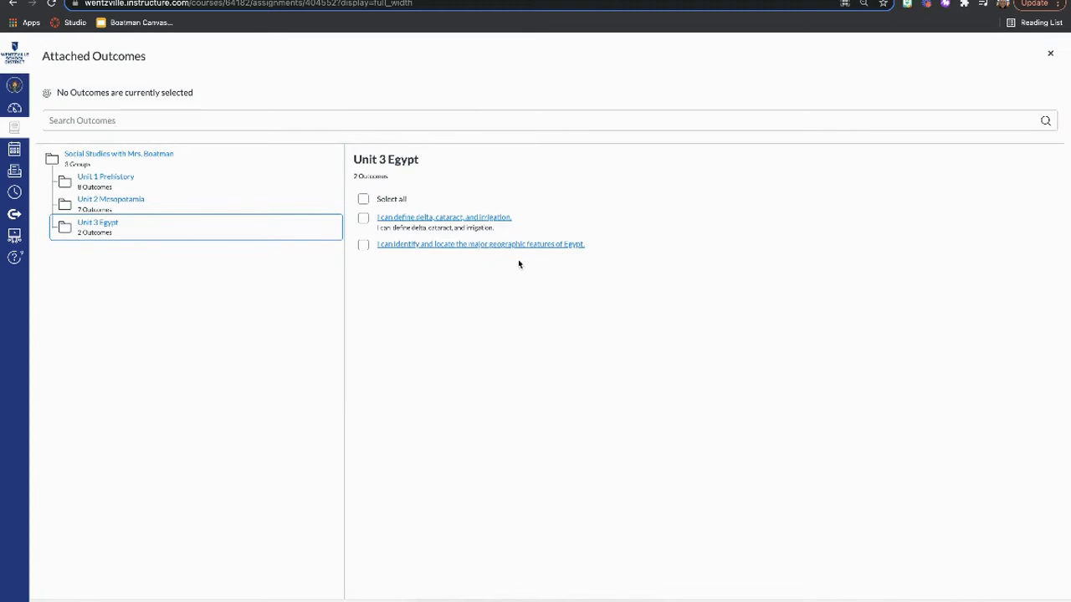
{"action": "left_click", "coordinate": [364, 248]}
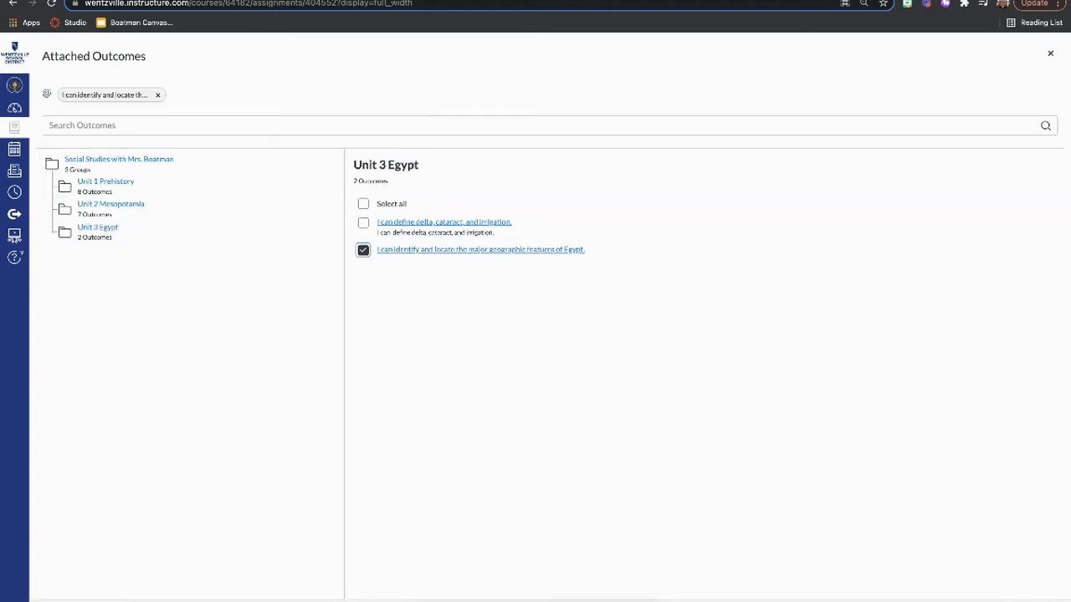
{"action": "left_click", "coordinate": [1037, 601]}
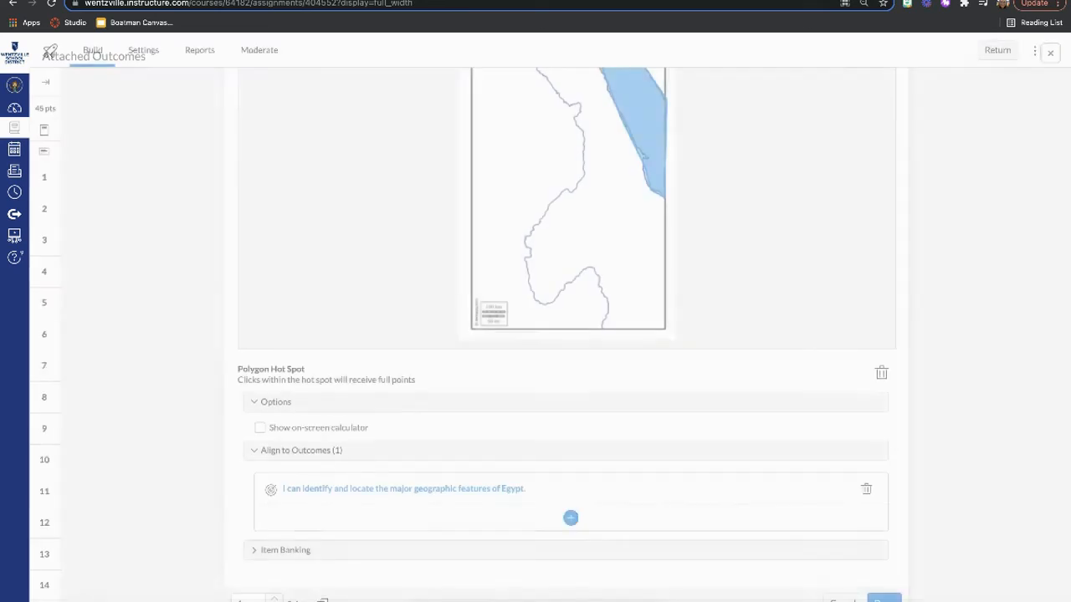
{"action": "scroll", "coordinate": [856, 322], "scroll_direction": "down", "scroll_amount": 2}
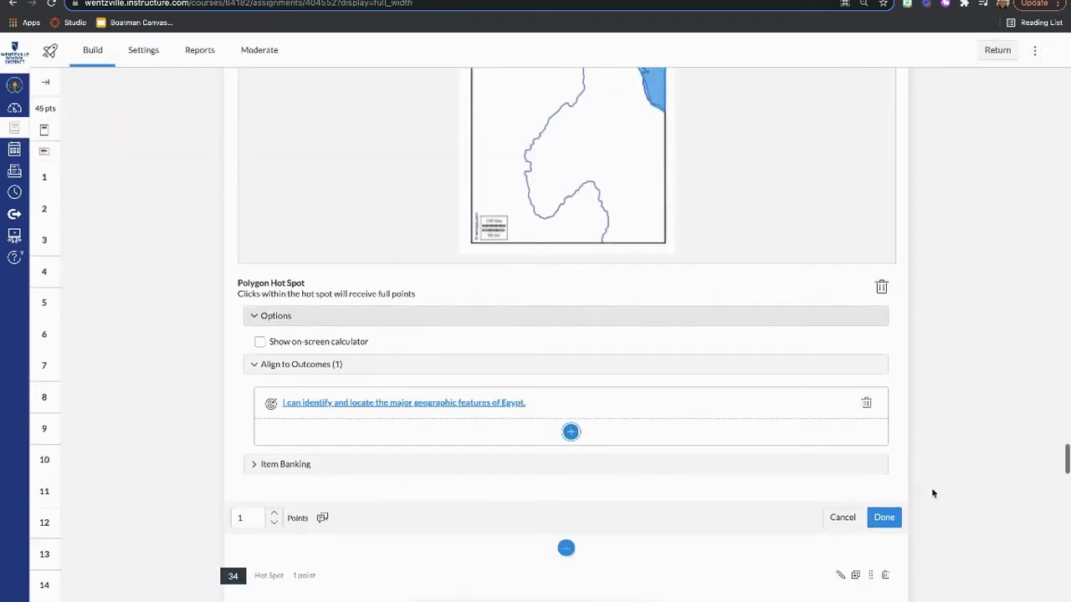
{"action": "left_click", "coordinate": [889, 518]}
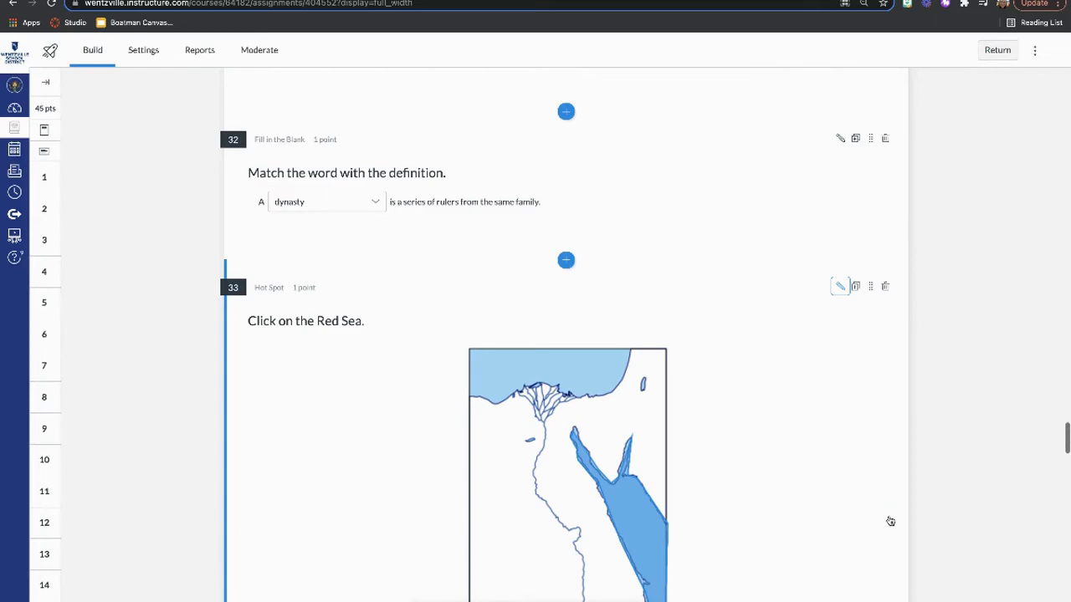
View the pretest's Outcomes Analysis report and return to the list of reports.
{"action": "scroll", "coordinate": [1008, 302], "scroll_direction": "up", "scroll_amount": 2}
{"action": "scroll", "coordinate": [1008, 305], "scroll_direction": "up", "scroll_amount": 20}
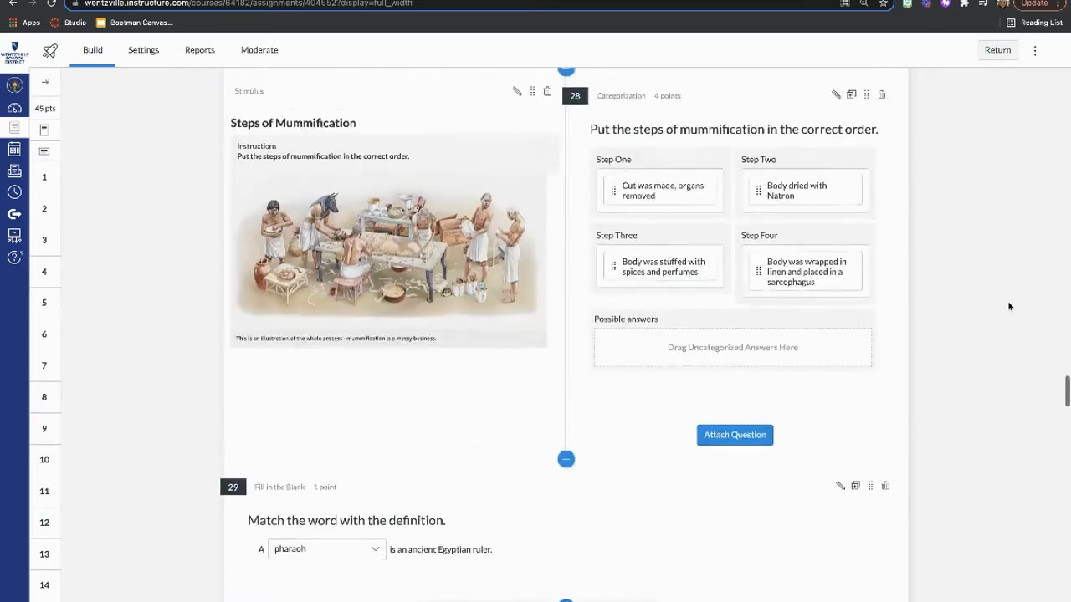
{"action": "scroll", "coordinate": [1009, 306], "scroll_direction": "up", "scroll_amount": 20}
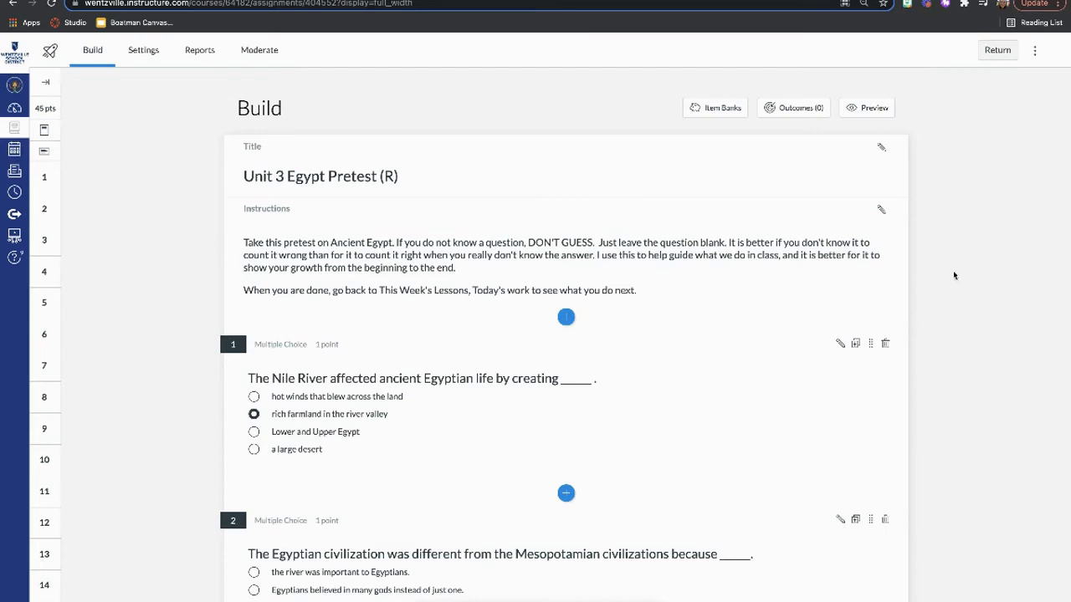
{"action": "left_click", "coordinate": [195, 52]}
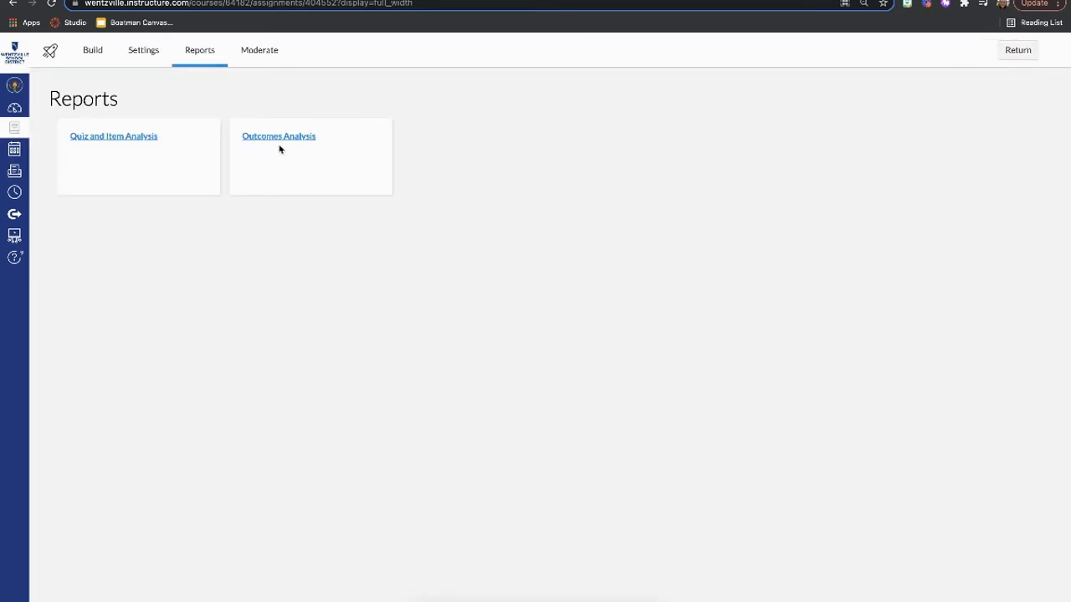
{"action": "left_click", "coordinate": [292, 136]}
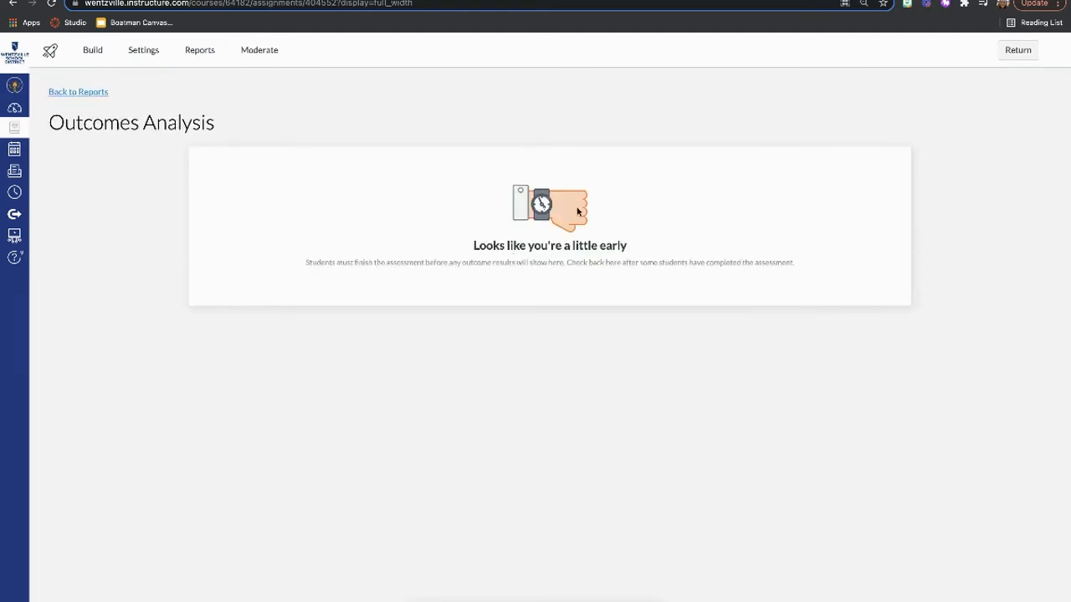
{"action": "left_click", "coordinate": [201, 57]}
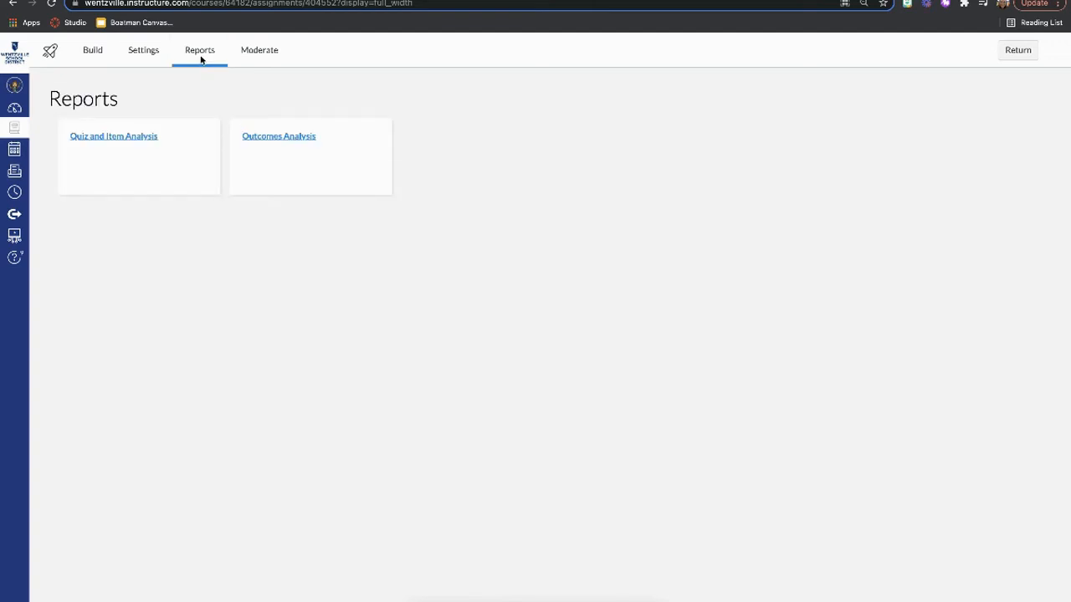
Leave the Unit 3 Egypt Pretest and open the Unit 2 Mesopotamia Pretest from the course's quiz list for building.
{"action": "left_click", "coordinate": [288, 140]}
{"action": "left_click", "coordinate": [85, 51]}
{"action": "left_click", "coordinate": [997, 52]}
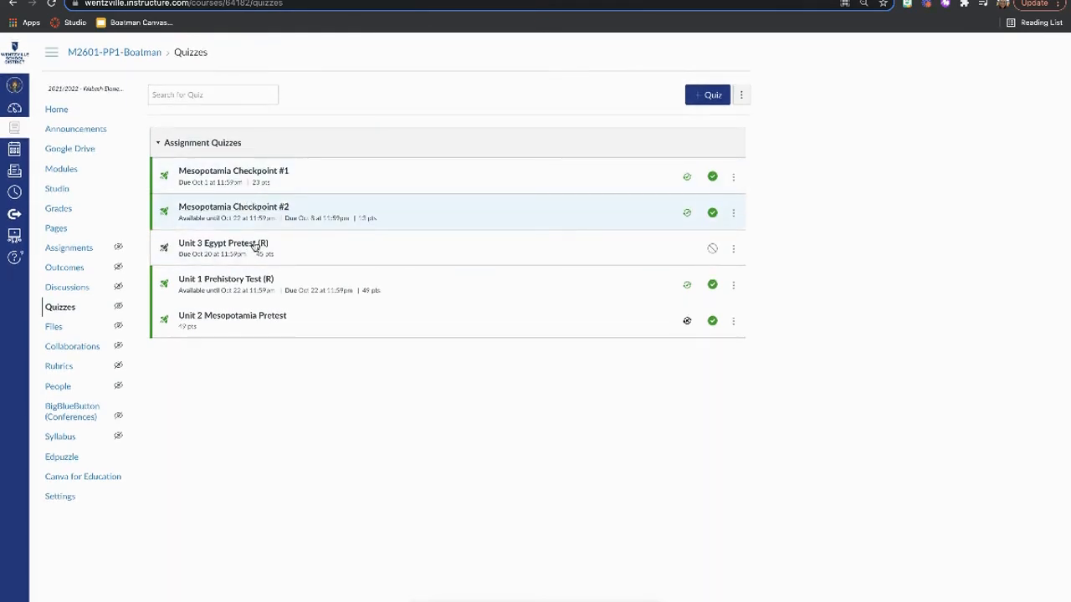
{"action": "left_click", "coordinate": [245, 317]}
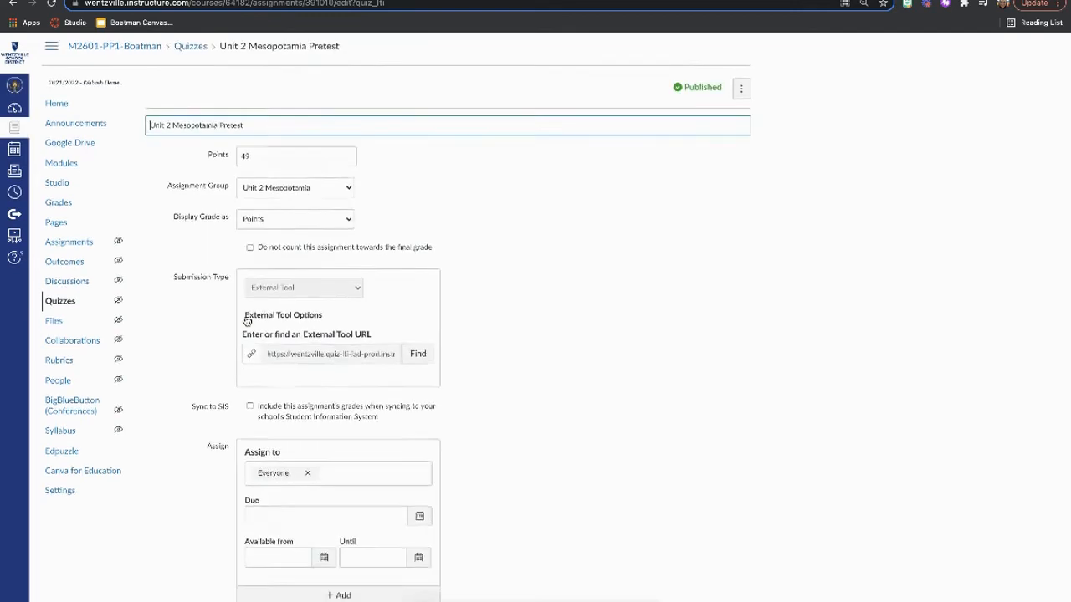
{"action": "left_click", "coordinate": [725, 584]}
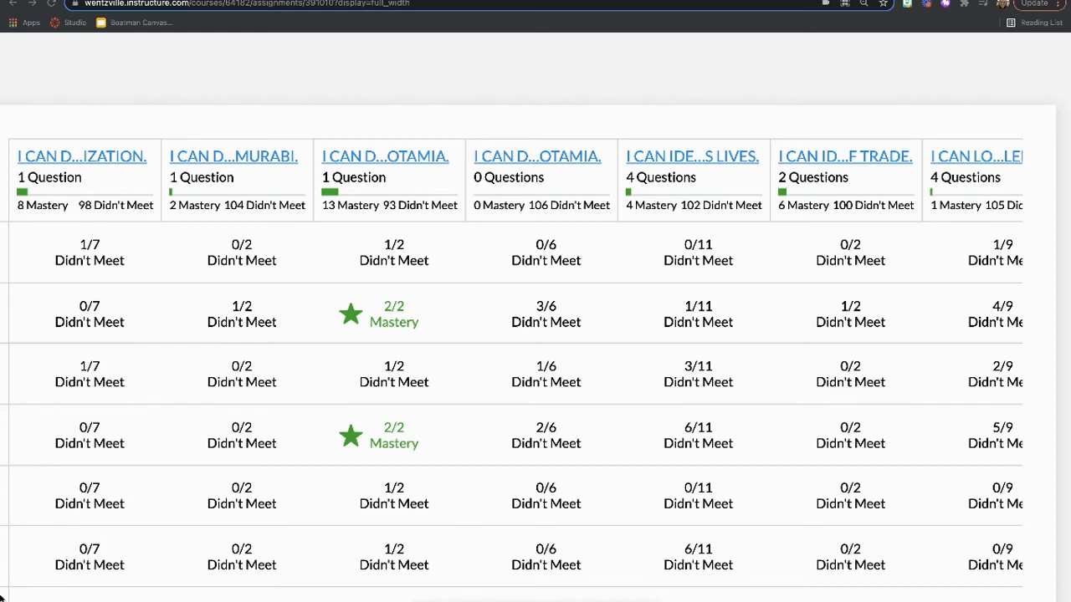
Look through the student scores per learning goal in the Unit 2 Mesopotamia Pretest's Outcomes Analysis report.
{"action": "scroll", "coordinate": [502, 167], "scroll_direction": "down", "scroll_amount": 1}
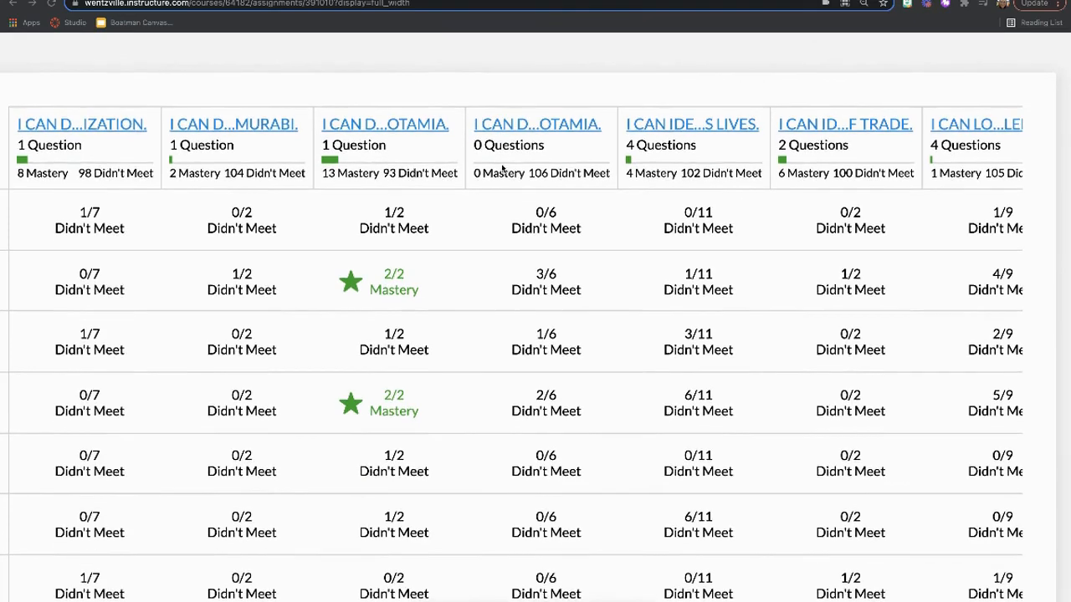
{"action": "scroll", "coordinate": [502, 170], "scroll_direction": "down", "scroll_amount": 2}
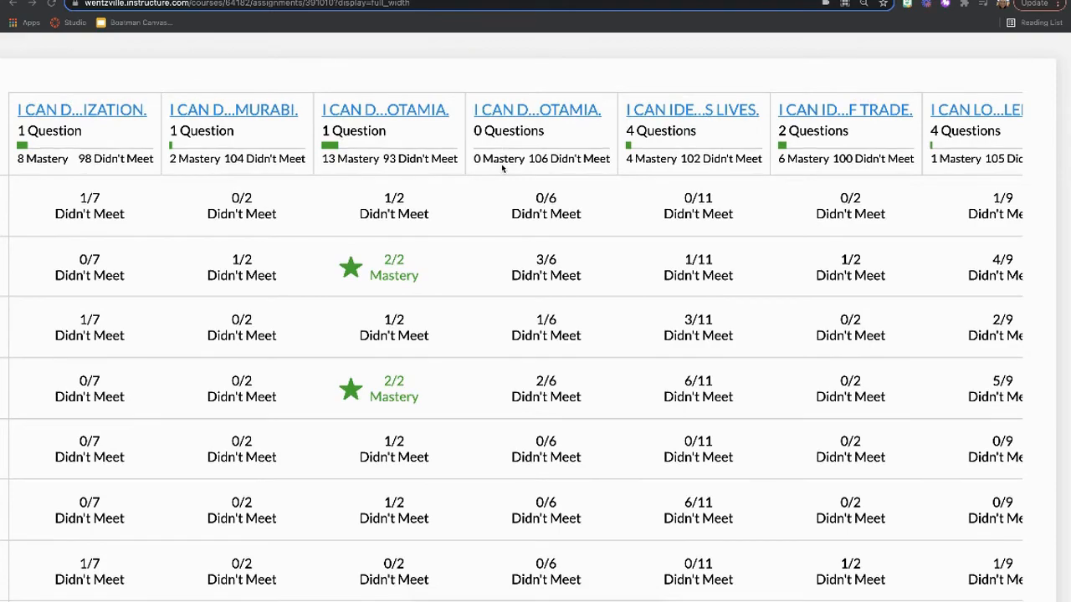
{"action": "scroll", "coordinate": [502, 169], "scroll_direction": "down", "scroll_amount": 10}
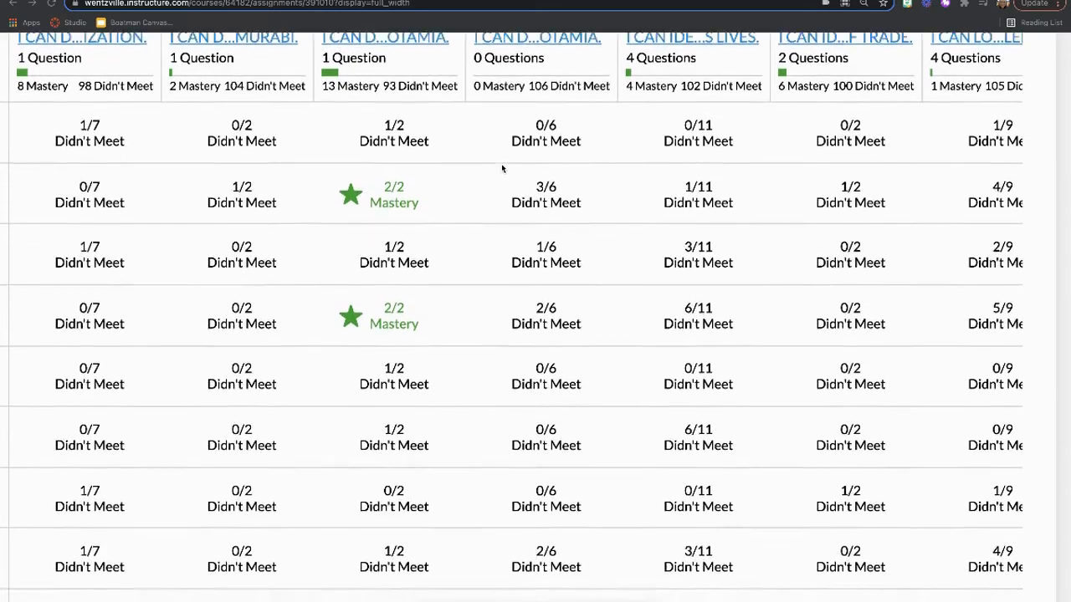
{"action": "scroll", "coordinate": [501, 166], "scroll_direction": "down", "scroll_amount": 10}
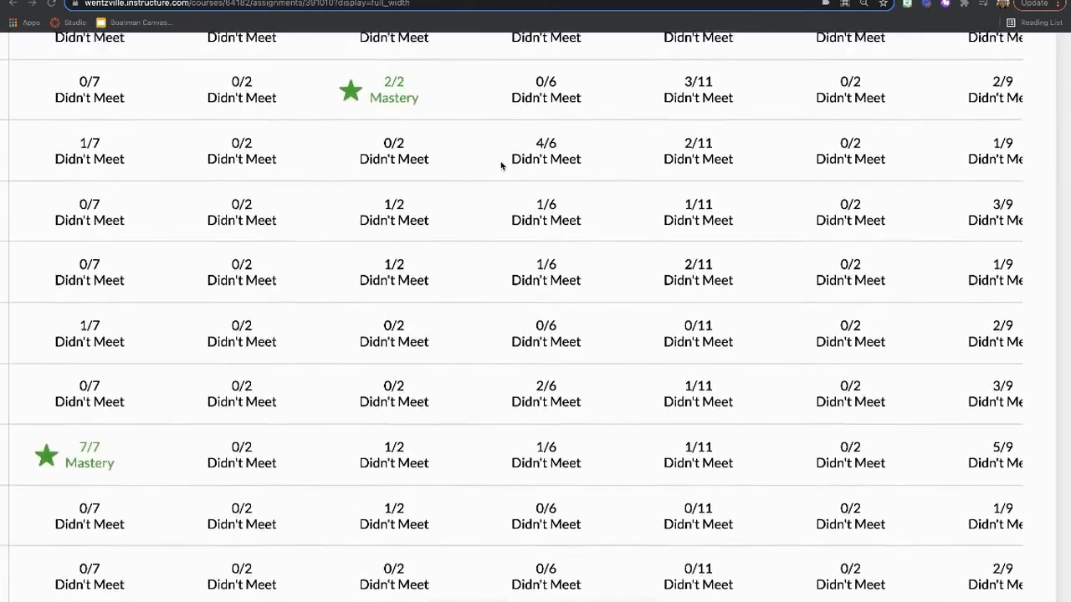
{"action": "scroll", "coordinate": [502, 166], "scroll_direction": "up", "scroll_amount": 15}
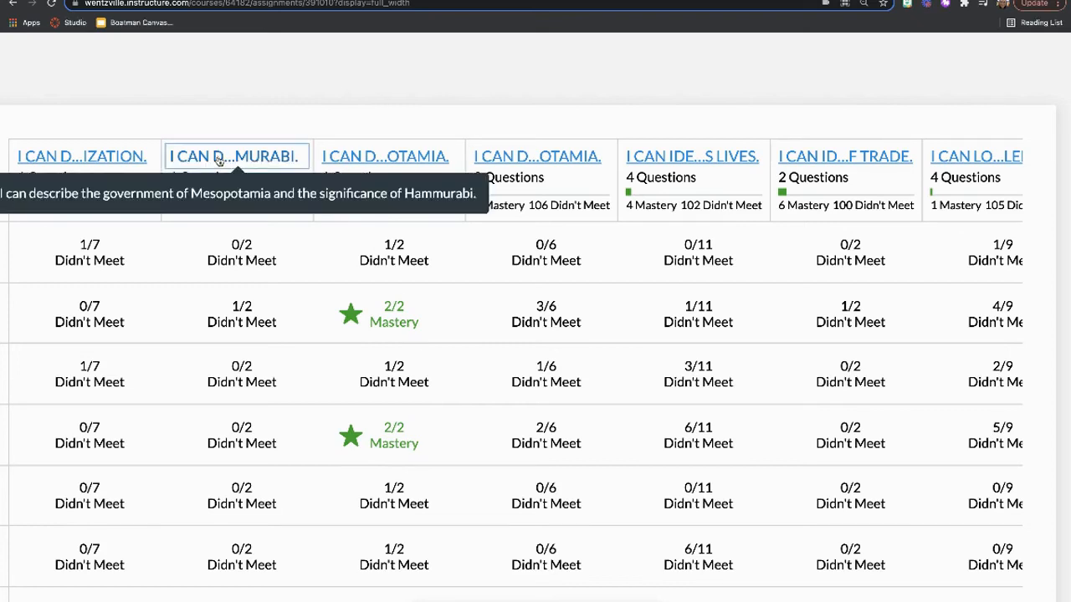
Review the outcome detail for "I can describe the government of Mesopotamia and the significance of Hammurabi." and close it.
{"action": "left_click", "coordinate": [228, 172]}
{"action": "scroll", "coordinate": [271, 212], "scroll_direction": "left", "scroll_amount": 7}
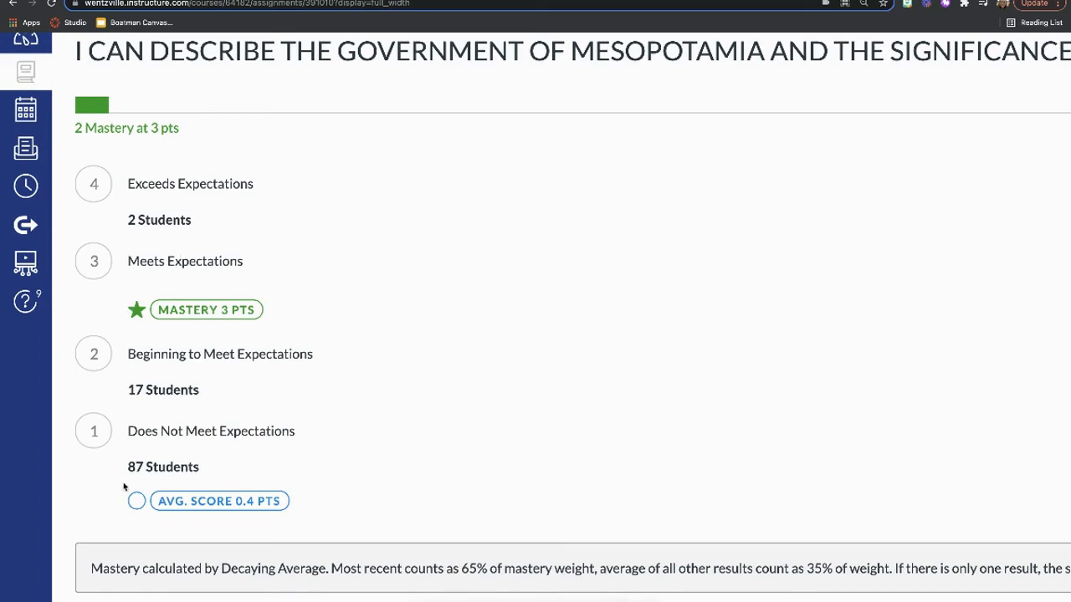
{"action": "scroll", "coordinate": [417, 445], "scroll_direction": "right", "scroll_amount": 1}
{"action": "scroll", "coordinate": [417, 444], "scroll_direction": "left", "scroll_amount": 1}
{"action": "scroll", "coordinate": [416, 448], "scroll_direction": "up", "scroll_amount": 2}
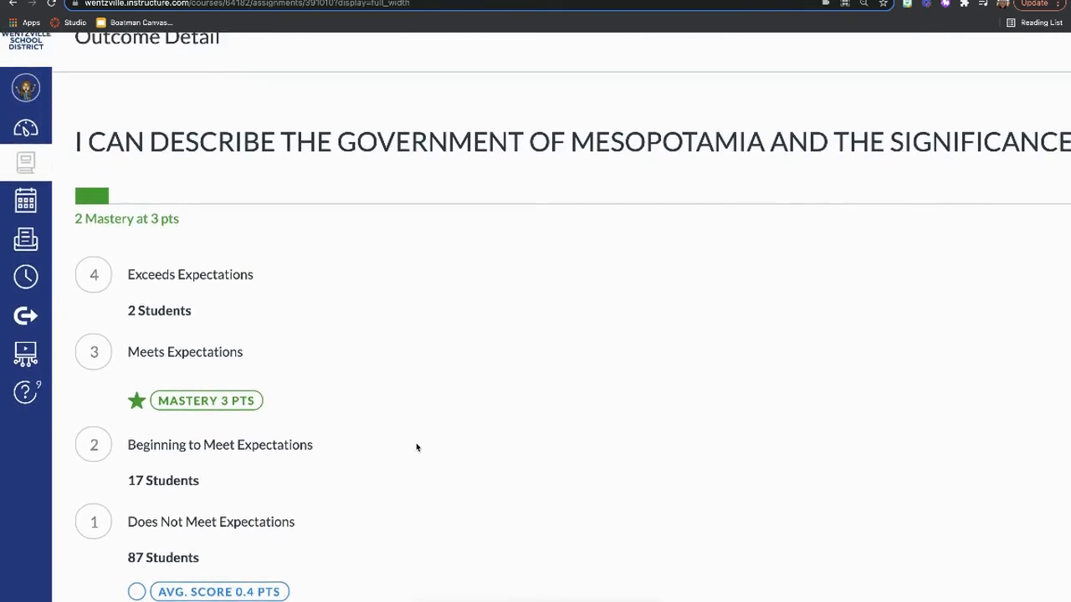
{"action": "scroll", "coordinate": [416, 448], "scroll_direction": "up", "scroll_amount": 1}
{"action": "scroll", "coordinate": [411, 450], "scroll_direction": "right", "scroll_amount": 3}
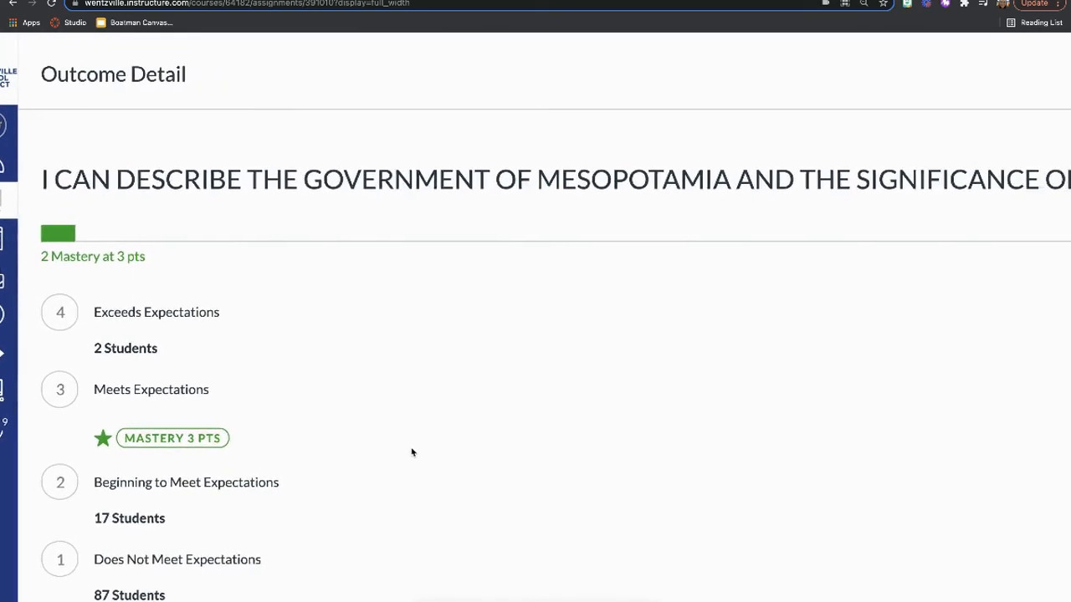
{"action": "scroll", "coordinate": [412, 453], "scroll_direction": "down", "scroll_amount": 3}
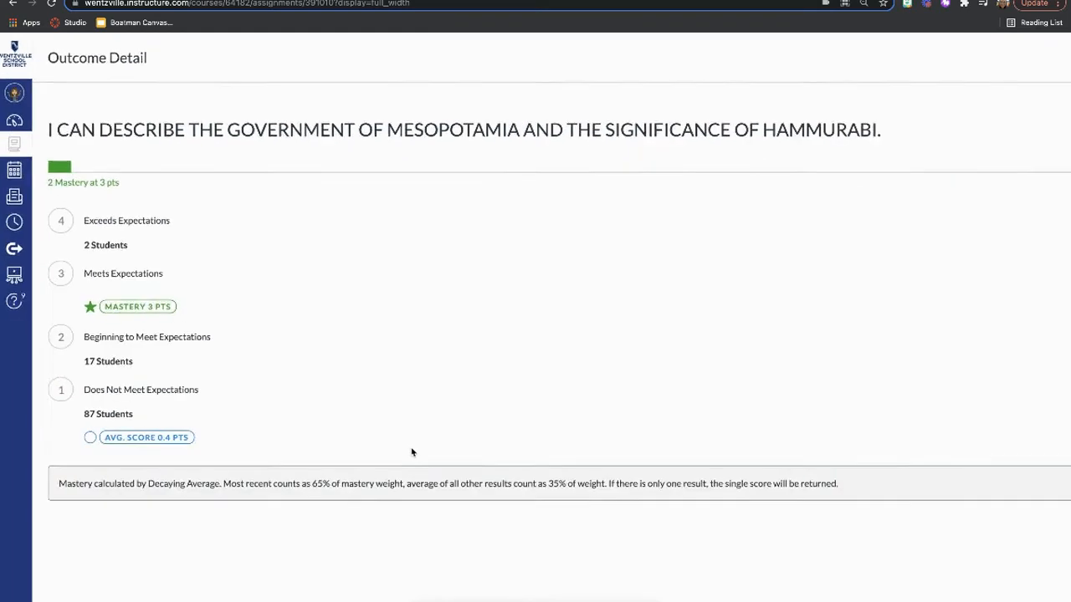
{"action": "scroll", "coordinate": [412, 453], "scroll_direction": "up", "scroll_amount": 3}
{"action": "scroll", "coordinate": [412, 453], "scroll_direction": "down", "scroll_amount": 1}
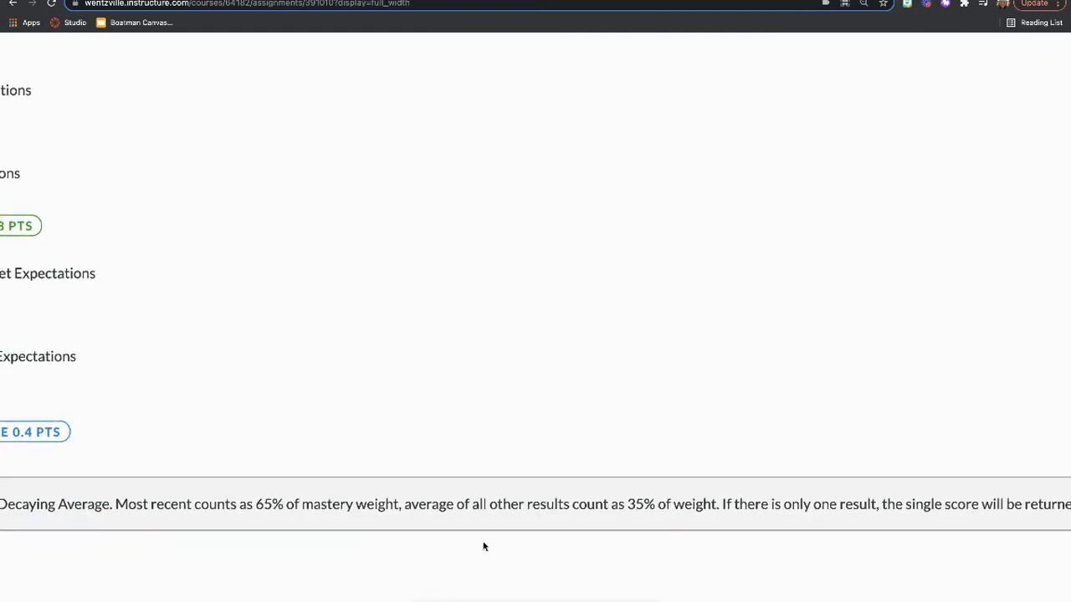
{"action": "scroll", "coordinate": [516, 471], "scroll_direction": "up", "scroll_amount": 3}
{"action": "scroll", "coordinate": [516, 471], "scroll_direction": "right", "scroll_amount": 8}
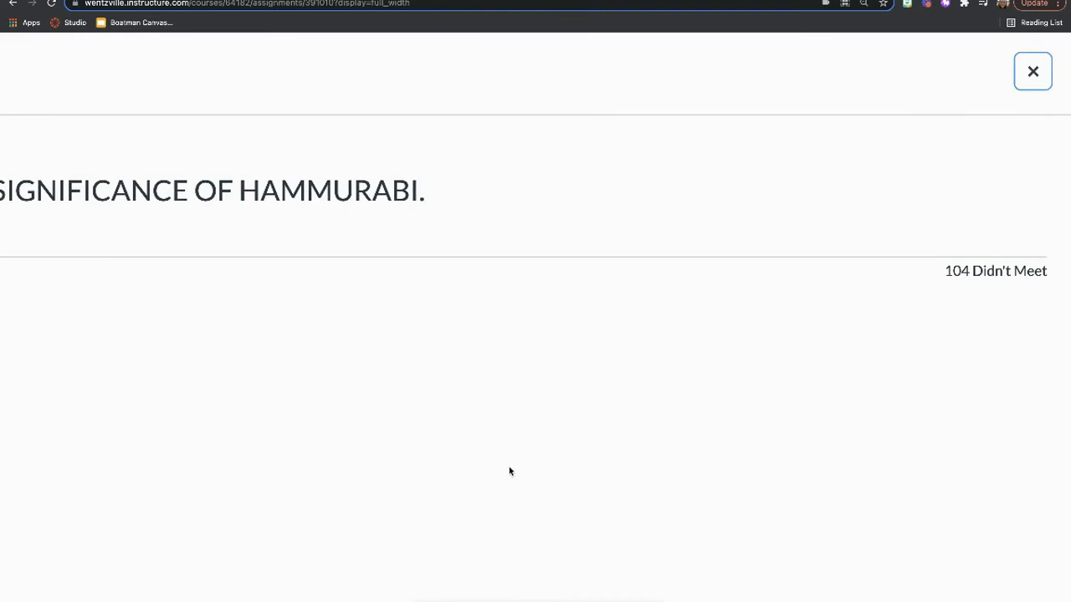
{"action": "left_click", "coordinate": [1032, 72]}
Compare mastery across the Mesopotamia learning-goal columns and examine which student rows show mastery in the outcomes report.
{"action": "scroll", "coordinate": [580, 348], "scroll_direction": "left", "scroll_amount": 2}
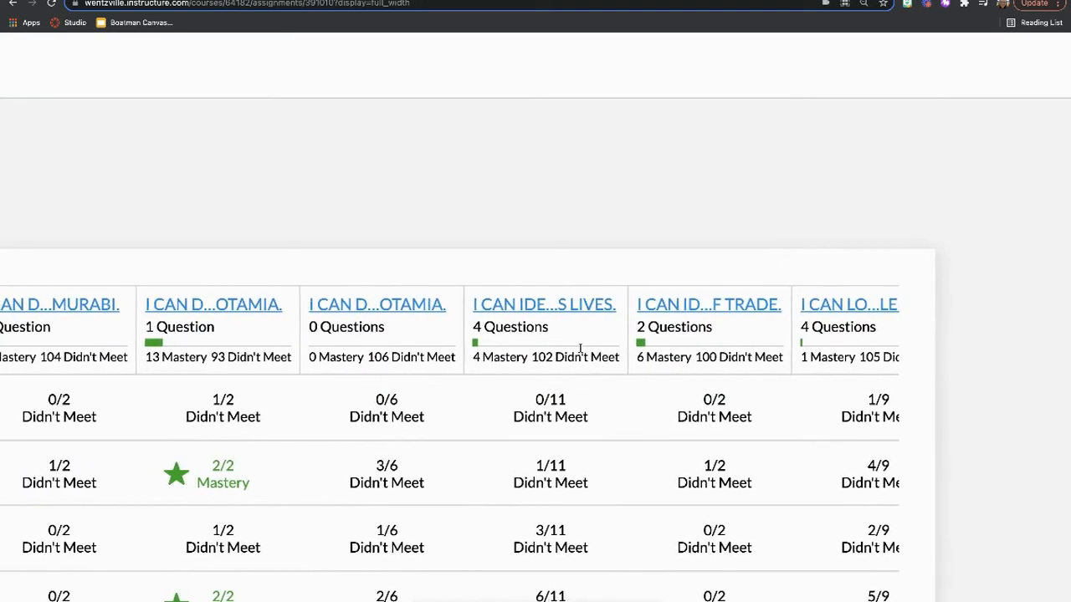
{"action": "scroll", "coordinate": [580, 348], "scroll_direction": "left", "scroll_amount": 2}
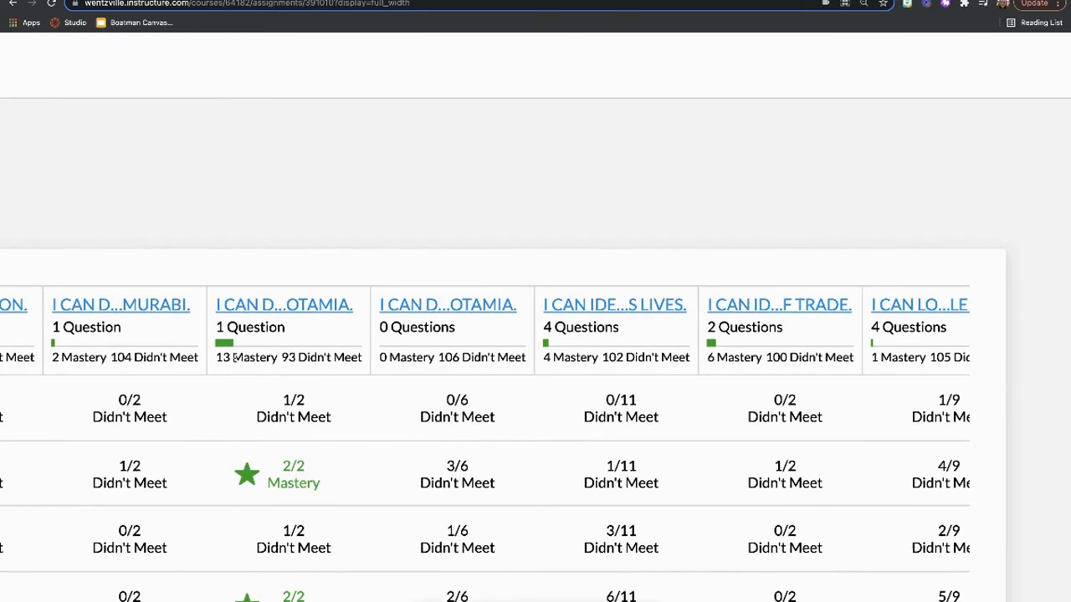
{"action": "scroll", "coordinate": [328, 359], "scroll_direction": "down", "scroll_amount": 10}
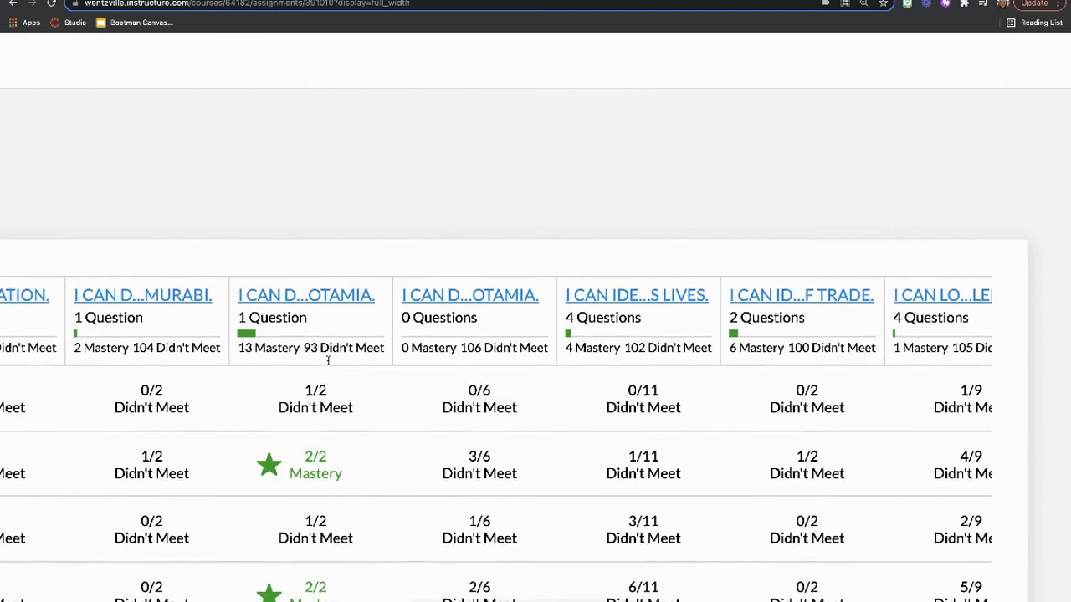
{"action": "scroll", "coordinate": [328, 363], "scroll_direction": "down", "scroll_amount": 10}
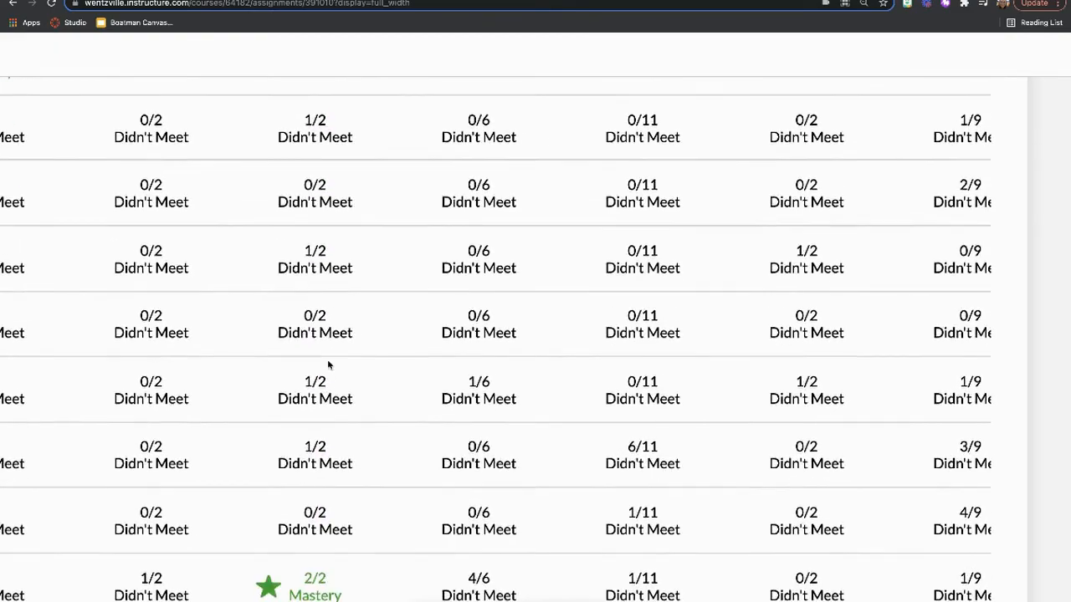
{"action": "scroll", "coordinate": [328, 362], "scroll_direction": "up", "scroll_amount": 15}
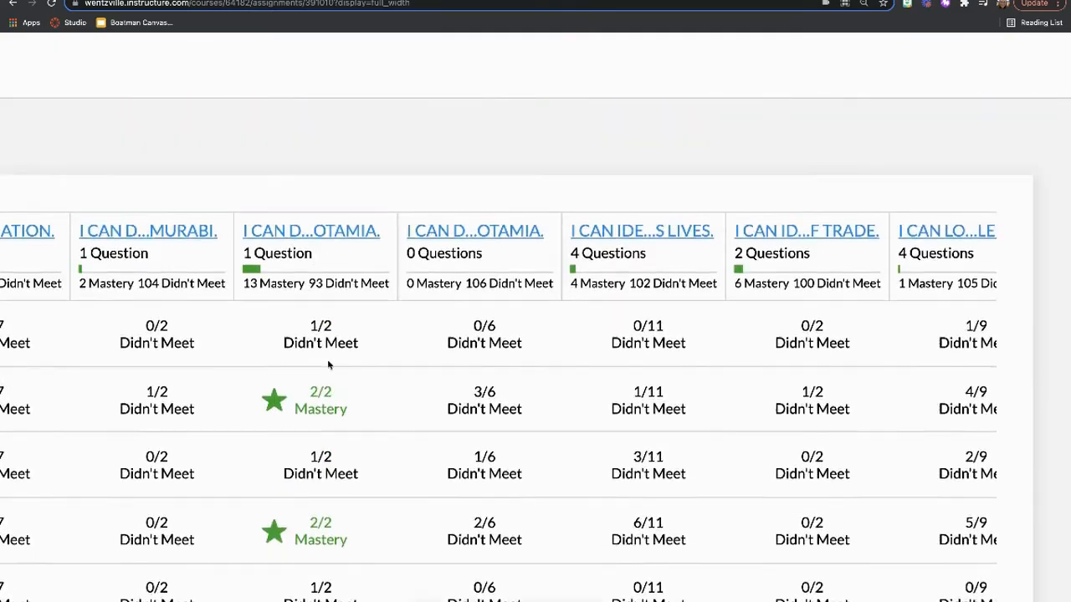
{"action": "scroll", "coordinate": [328, 362], "scroll_direction": "left", "scroll_amount": 3}
{"action": "scroll", "coordinate": [328, 364], "scroll_direction": "right", "scroll_amount": 2}
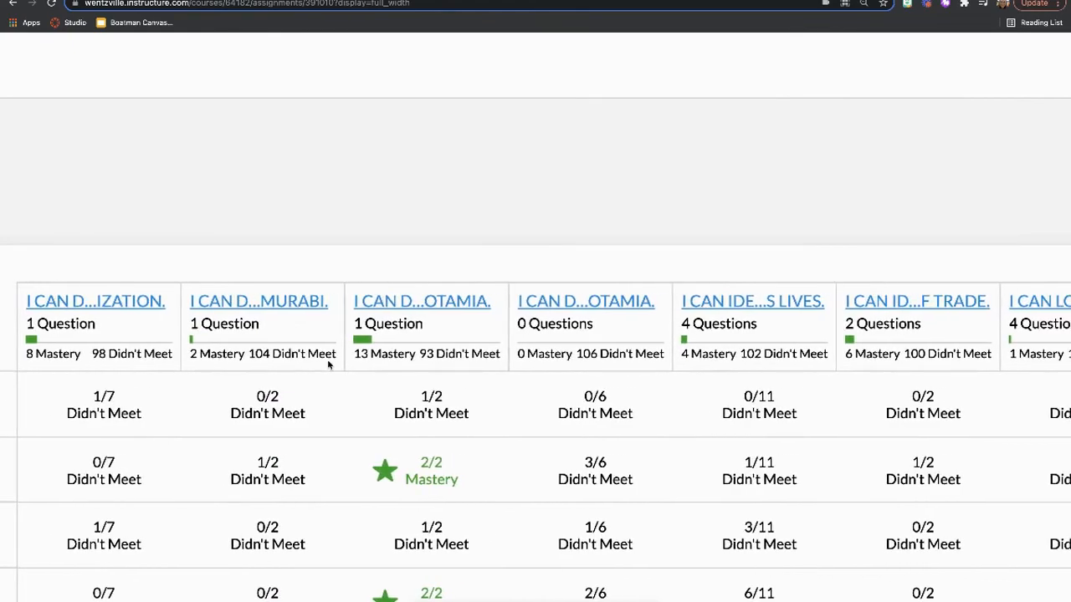
{"action": "scroll", "coordinate": [328, 364], "scroll_direction": "down", "scroll_amount": 10}
{"action": "scroll", "coordinate": [327, 359], "scroll_direction": "down", "scroll_amount": 10}
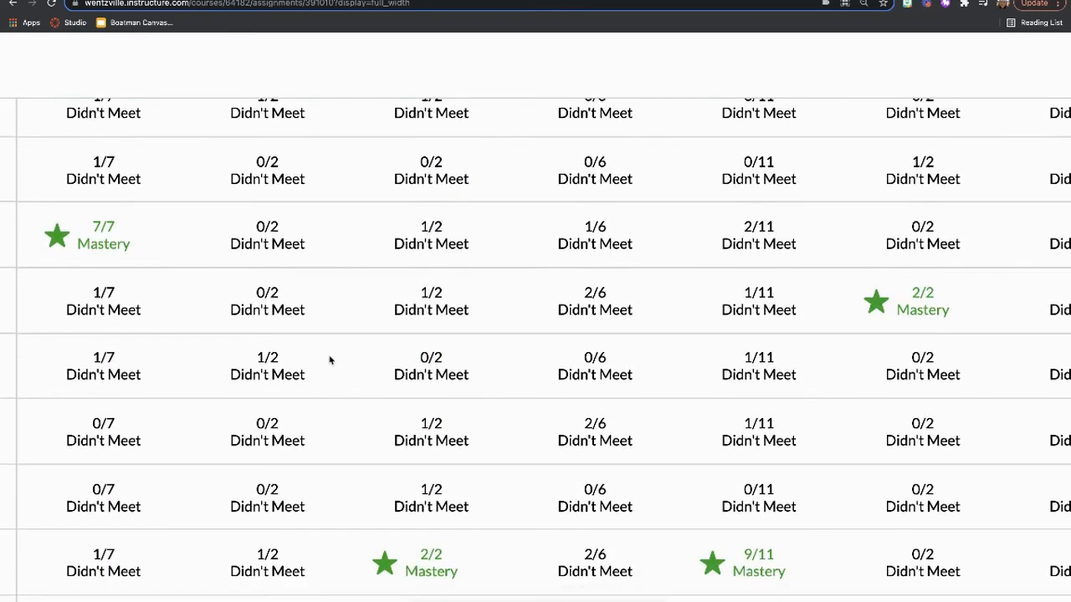
{"action": "scroll", "coordinate": [330, 360], "scroll_direction": "up", "scroll_amount": 1}
{"action": "scroll", "coordinate": [330, 360], "scroll_direction": "right", "scroll_amount": 1}
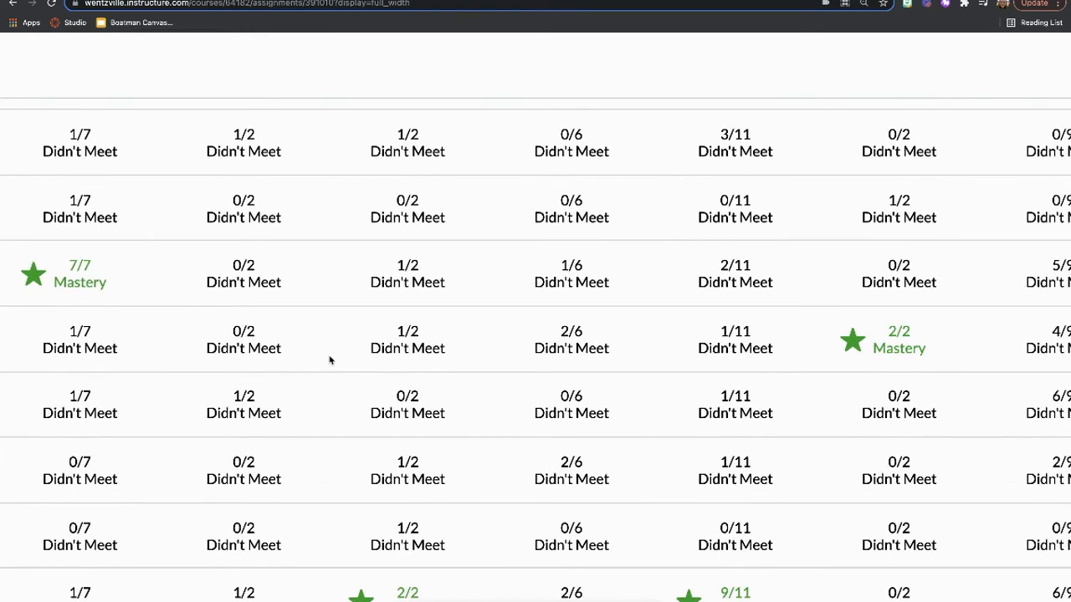
{"action": "scroll", "coordinate": [330, 360], "scroll_direction": "right", "scroll_amount": 1}
{"action": "scroll", "coordinate": [330, 360], "scroll_direction": "down", "scroll_amount": 8}
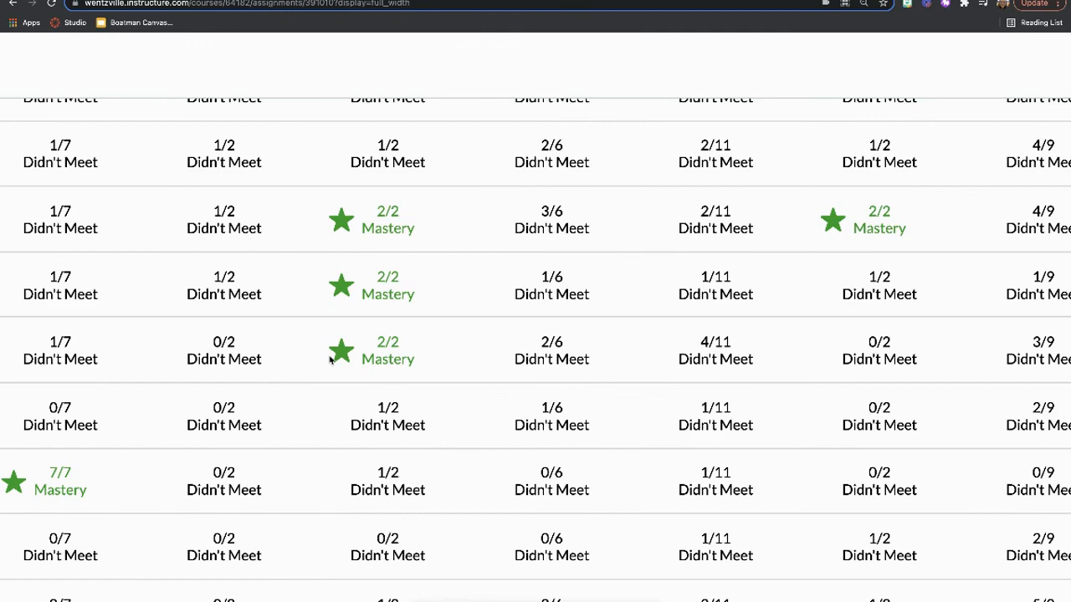
{"action": "scroll", "coordinate": [333, 349], "scroll_direction": "up", "scroll_amount": 1}
{"action": "scroll", "coordinate": [332, 349], "scroll_direction": "down", "scroll_amount": 10}
{"action": "scroll", "coordinate": [332, 347], "scroll_direction": "up", "scroll_amount": 1}
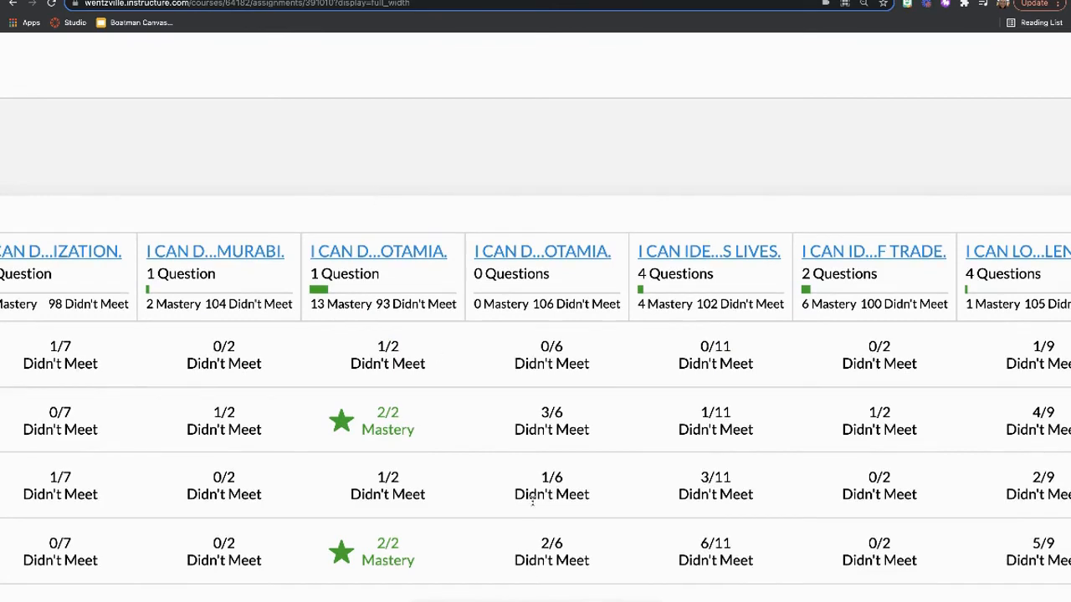
{"action": "scroll", "coordinate": [533, 502], "scroll_direction": "down", "scroll_amount": 2}
{"action": "scroll", "coordinate": [533, 504], "scroll_direction": "up", "scroll_amount": 3}
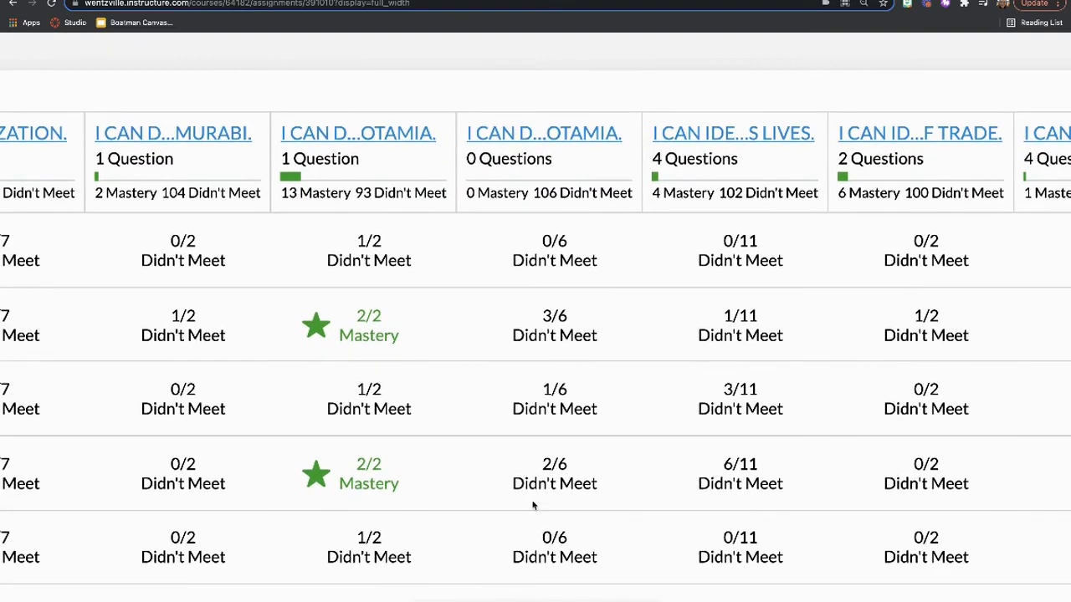